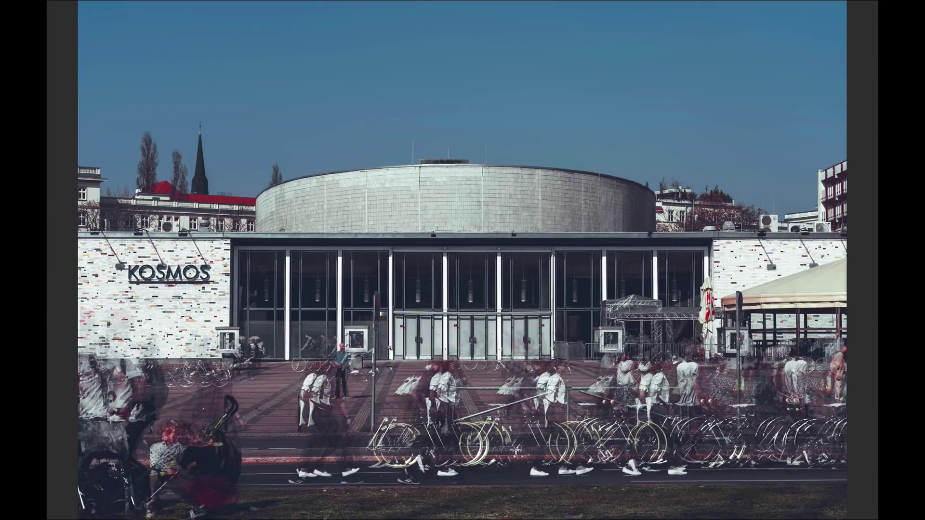
- Leave the full-screen Kosmos preview and return to the collection's grid of photos
key(Escape)
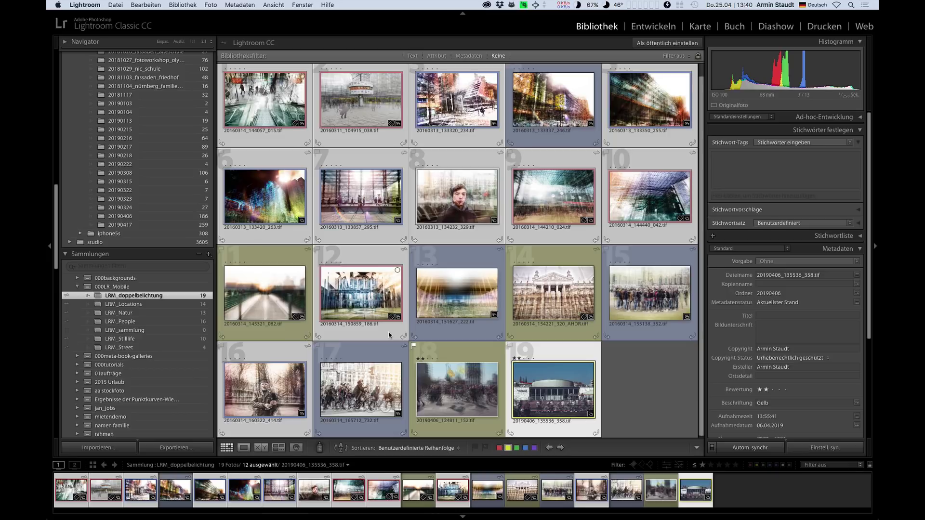
- Open the stapelmodi collection and select the first four drummer photos
click(669, 400)
scroll(116, 300, down, 3)
scroll(116, 300, down, 3)
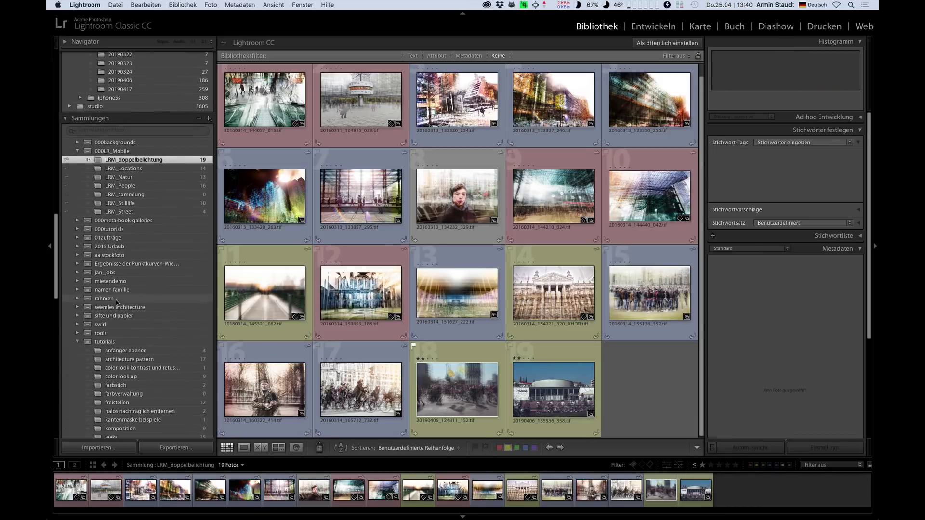
scroll(115, 299, down, 3)
scroll(116, 299, down, 2)
scroll(116, 299, down, 2)
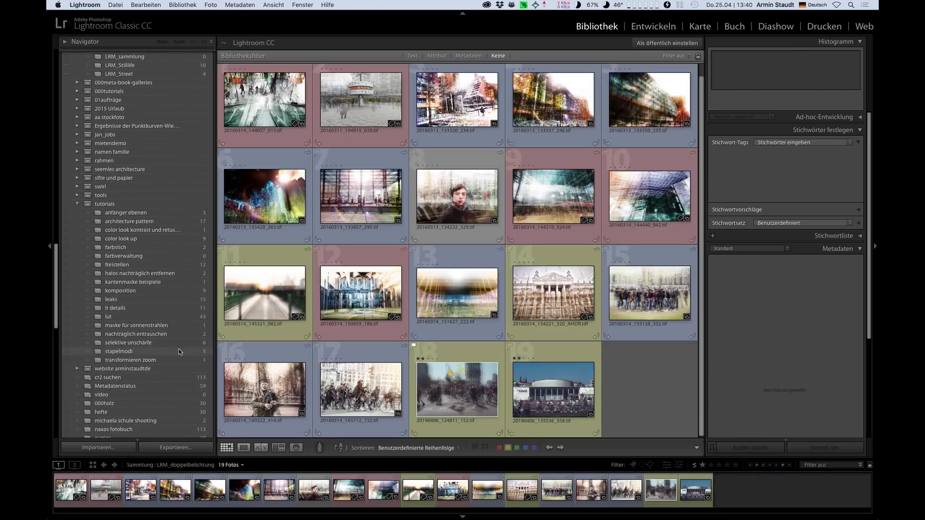
click(164, 352)
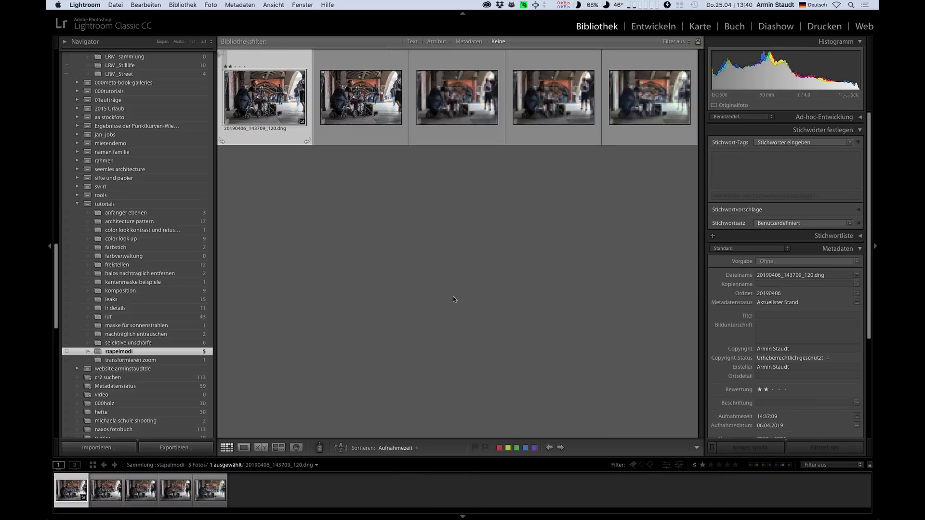
shift+click(555, 115)
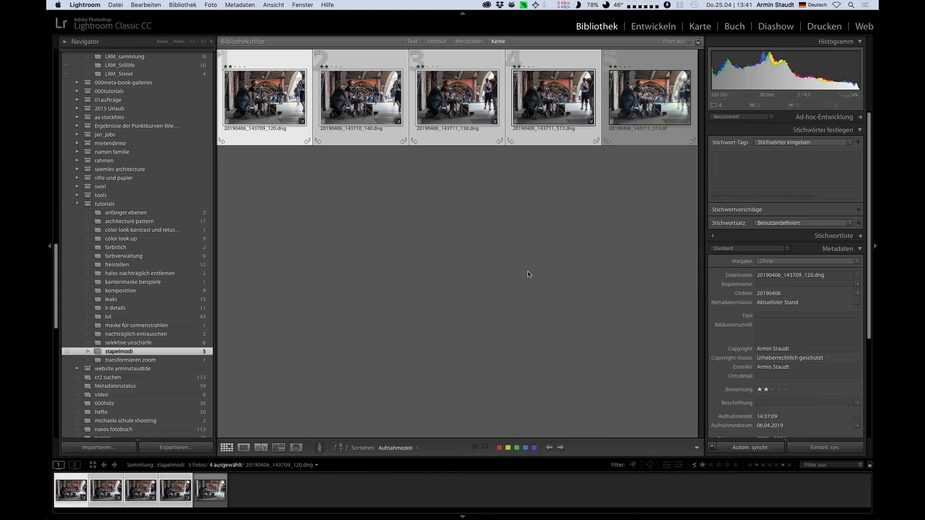
- Check a drummer frame against its original, then open all four as layers in Photoshop
key(d)
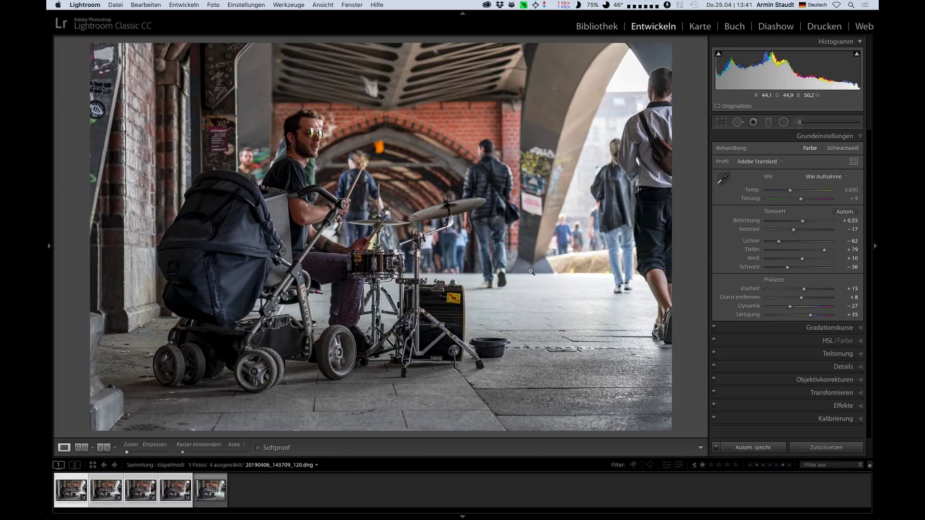
key(backslash)
key(backslash)
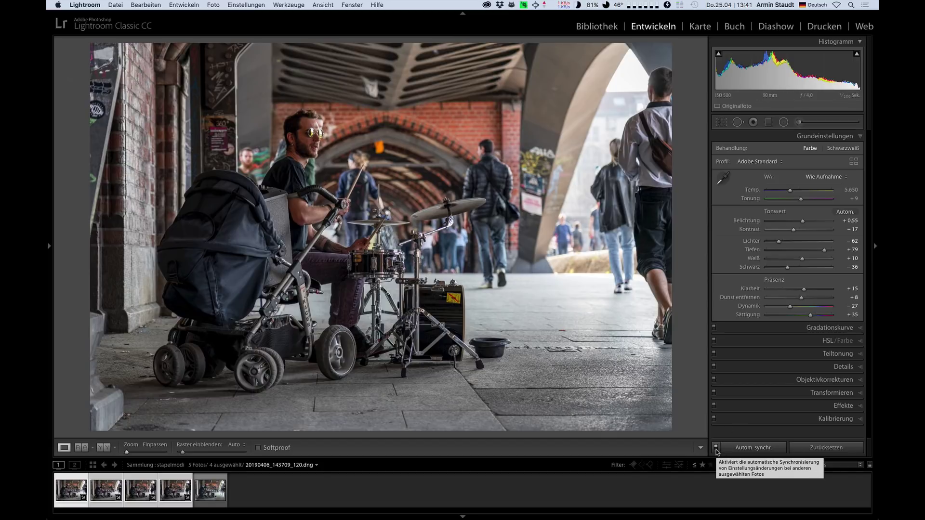
click(170, 500)
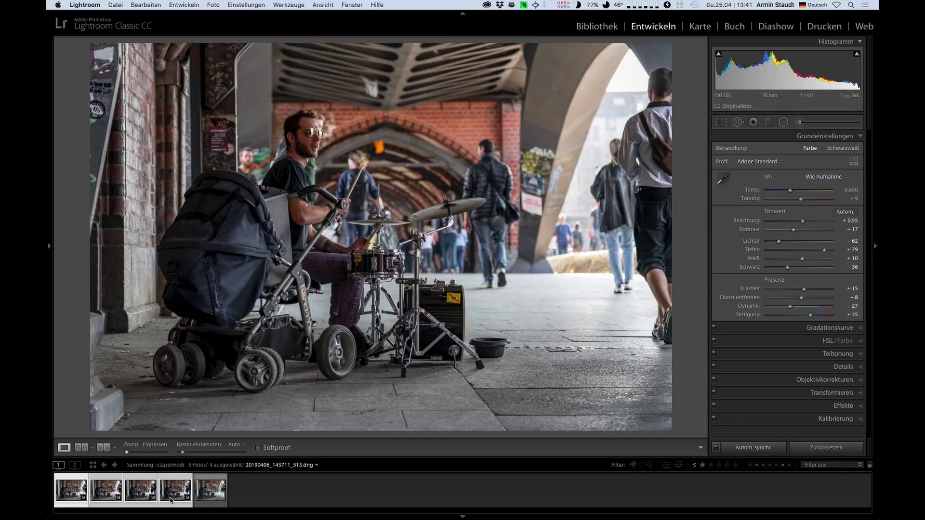
right_click(314, 276)
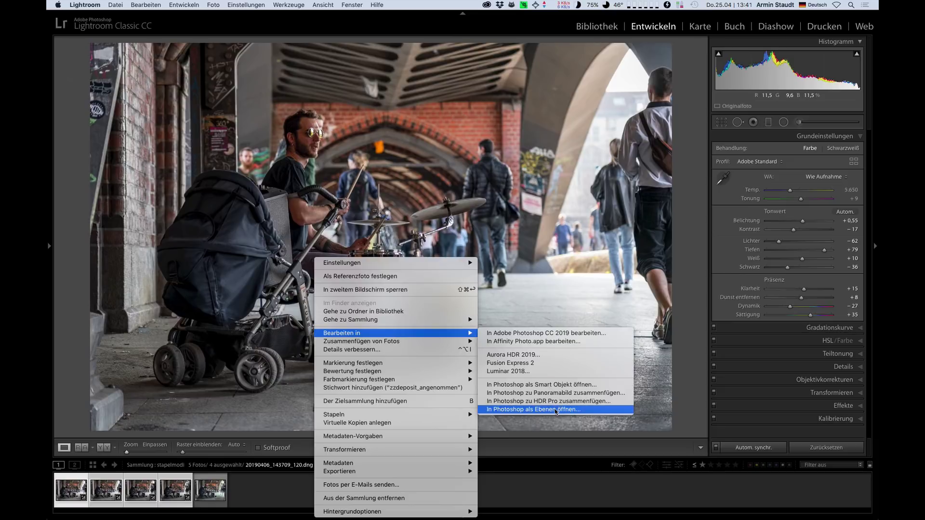
click(556, 410)
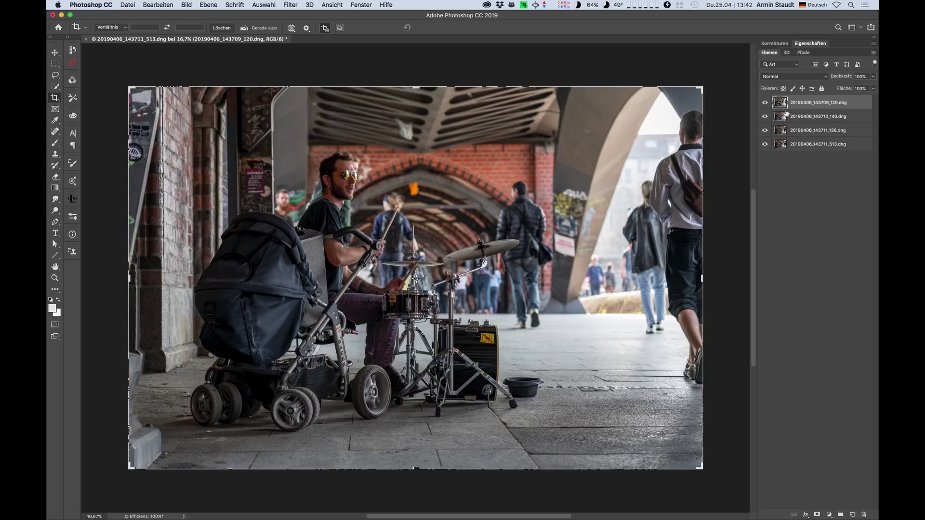
- With the Brush active, hide and re-show drummer layers to compare frames, then view History
key(b)
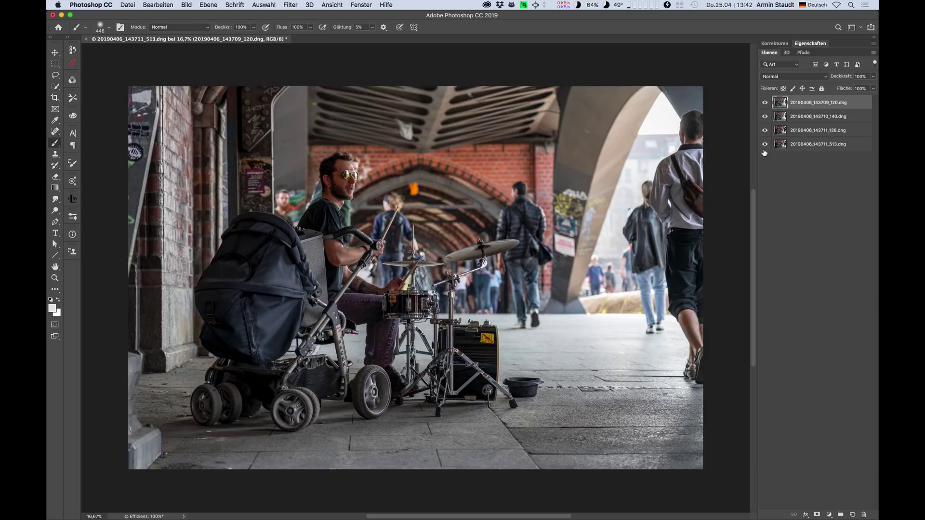
click(765, 103)
click(765, 117)
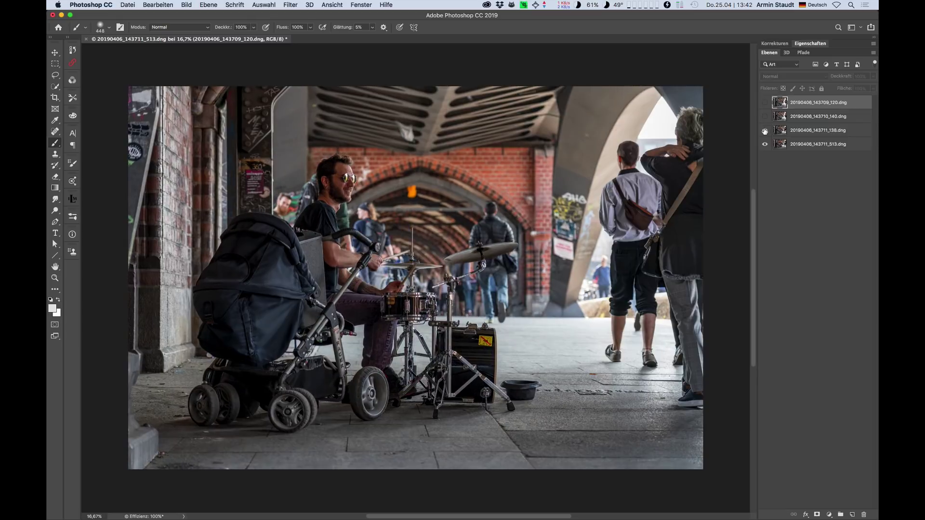
click(765, 131)
click(765, 131)
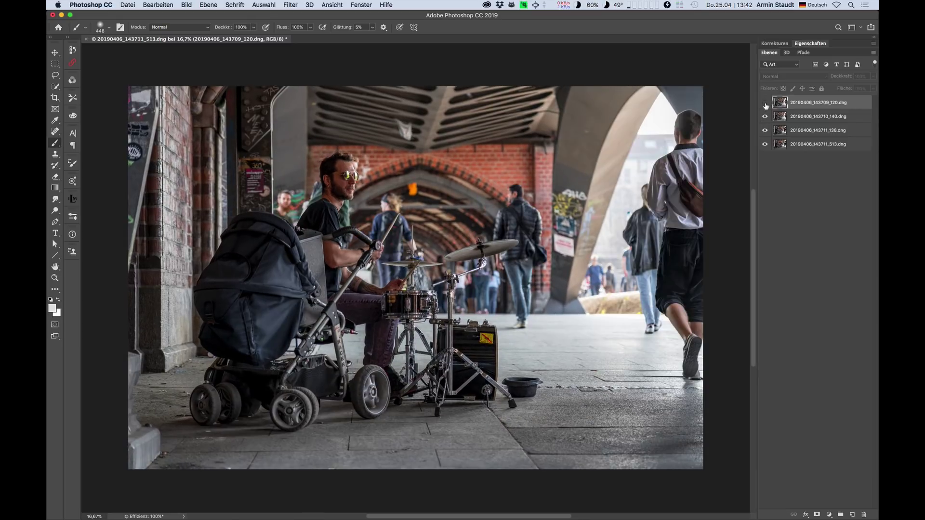
click(765, 102)
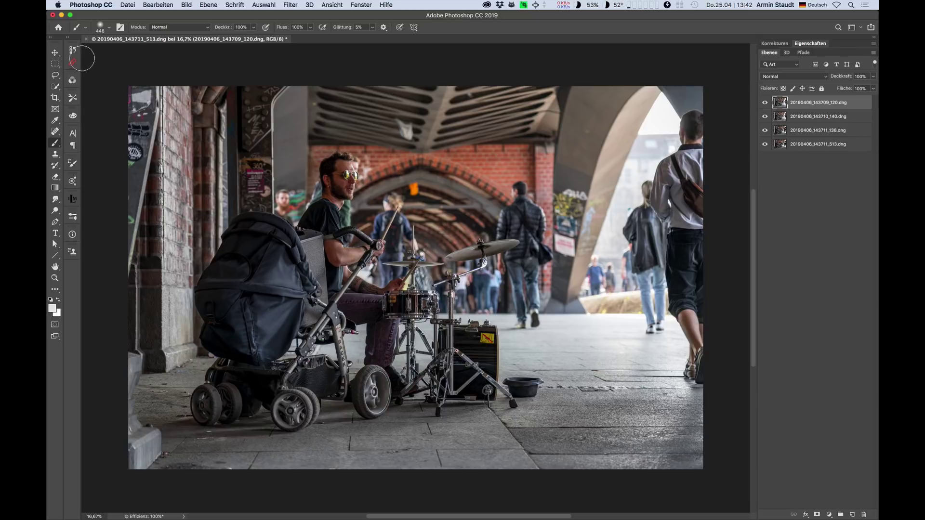
click(72, 50)
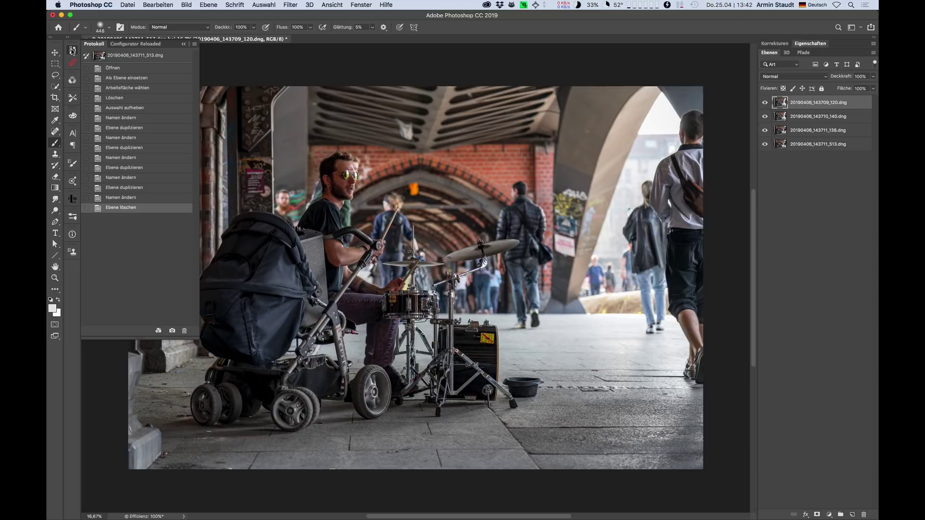
- Create a named history snapshot of the four-layer drummer document
click(193, 45)
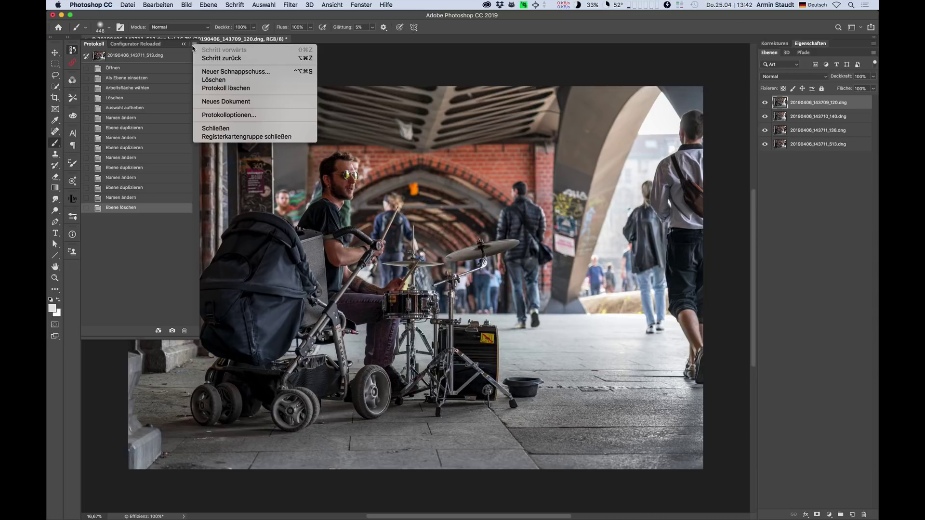
click(215, 72)
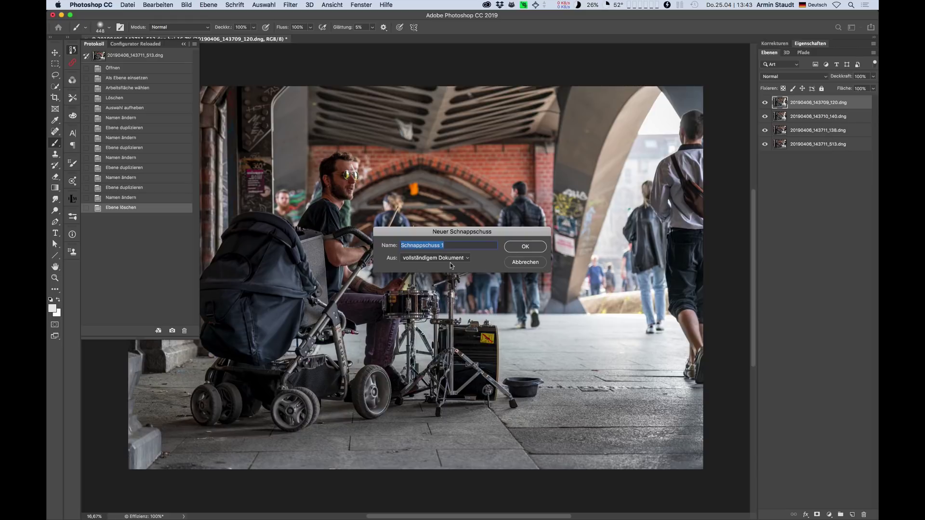
text(Ir)
key(Return)
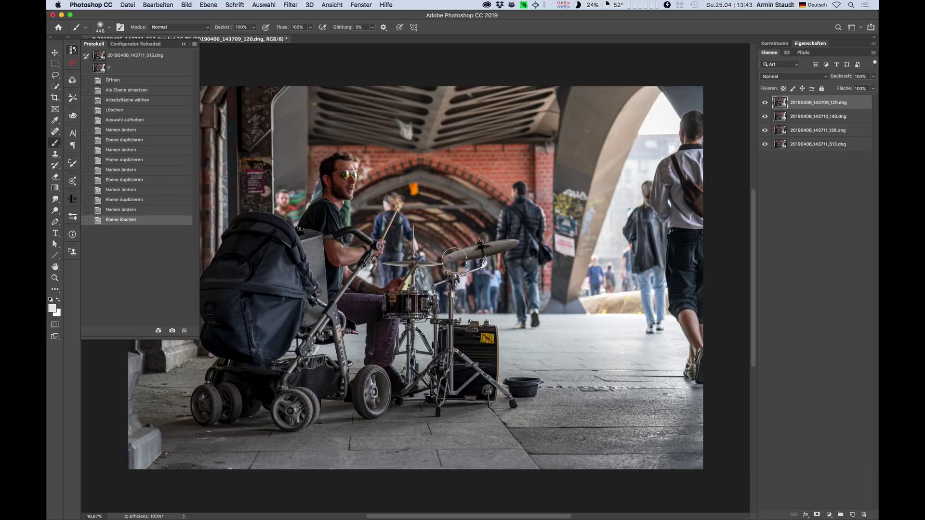
- Close the History panel and select all four drummer frame layers
click(816, 167)
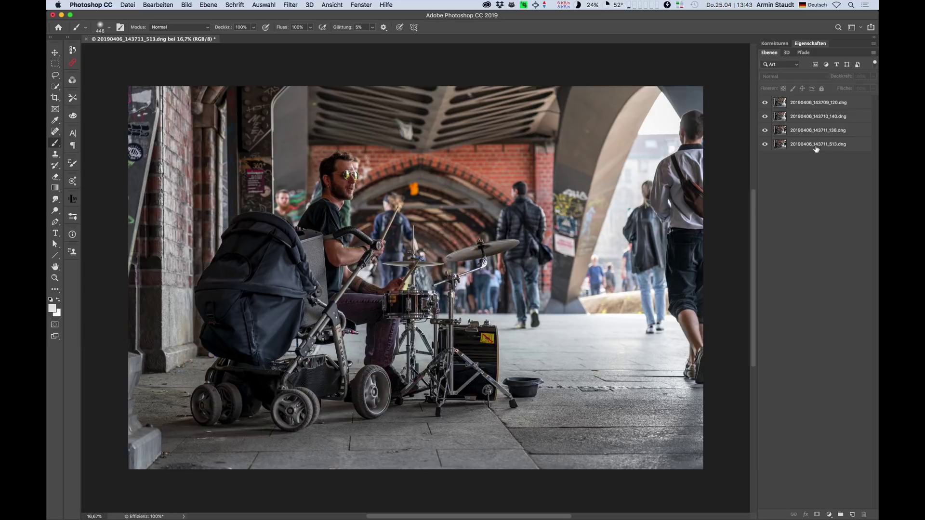
click(816, 104)
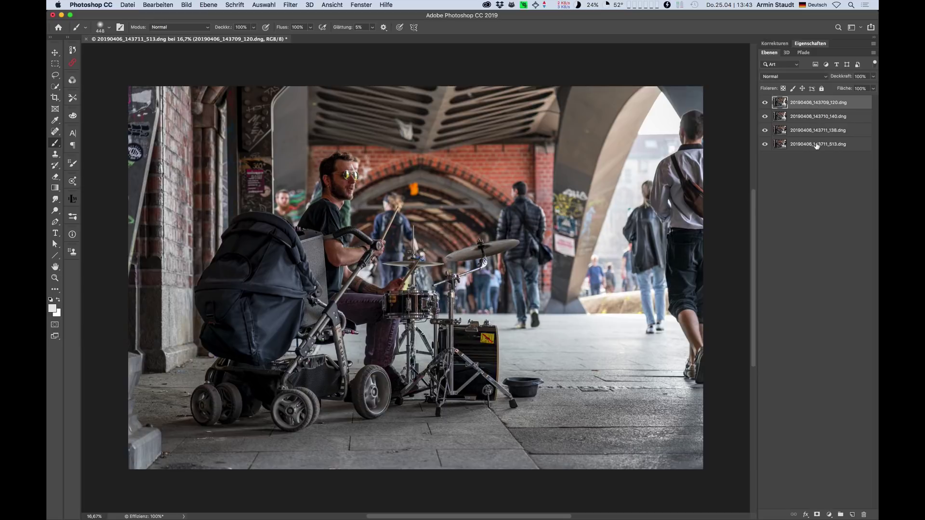
shift+click(816, 145)
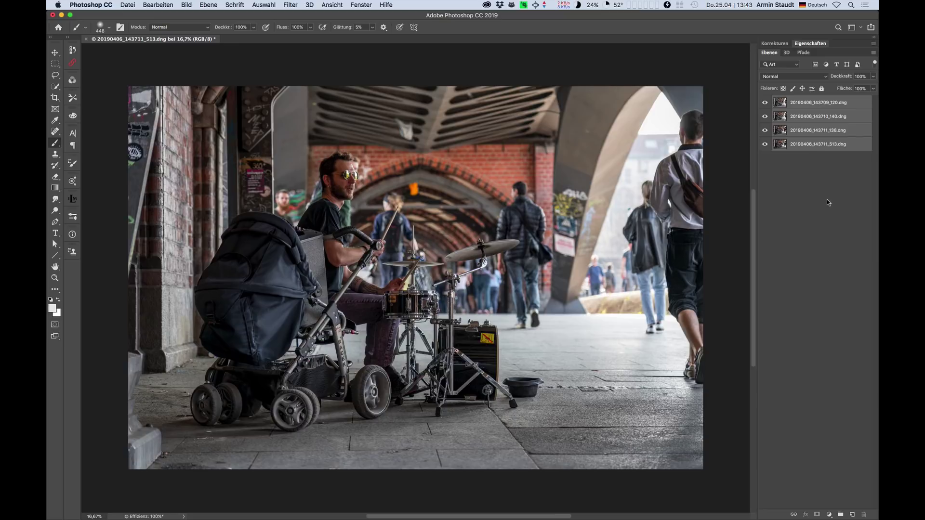
- Auto-align the four layers with Auto projection, then toggle the top frames to check alignment
click(158, 4)
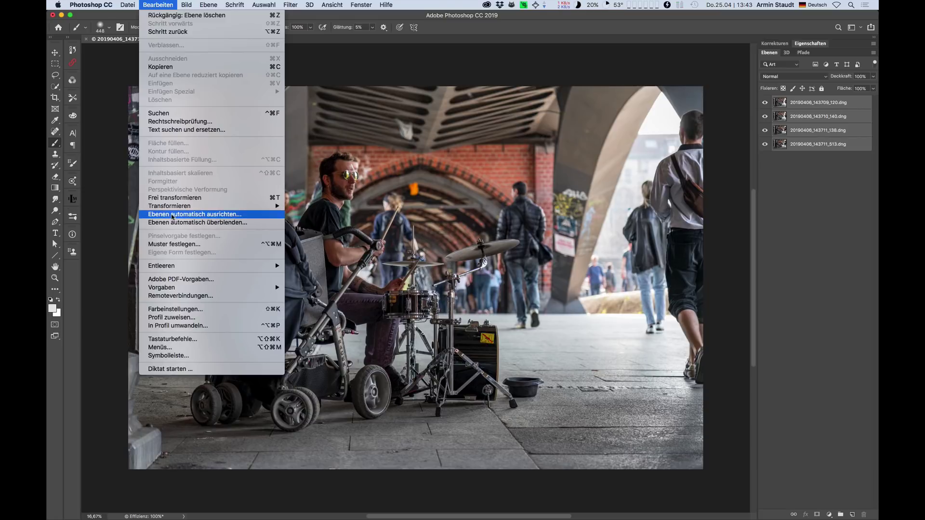
click(172, 215)
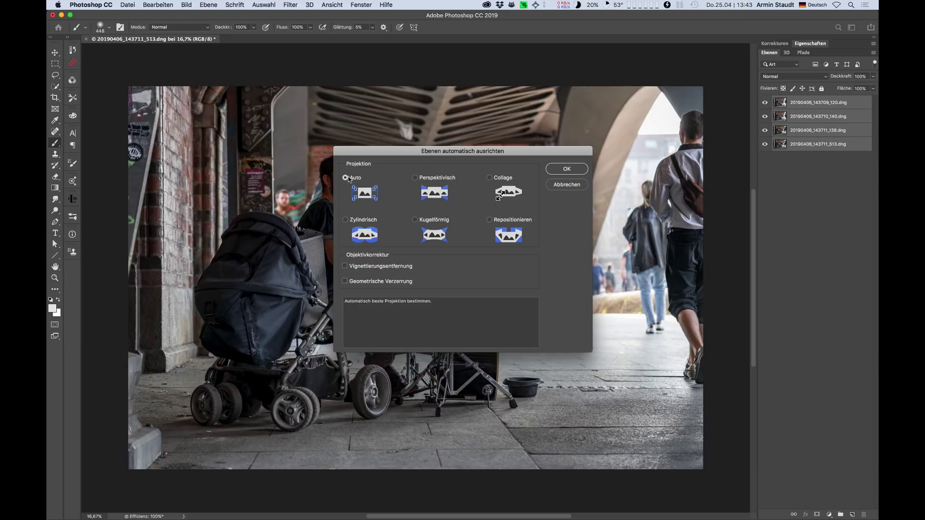
click(569, 170)
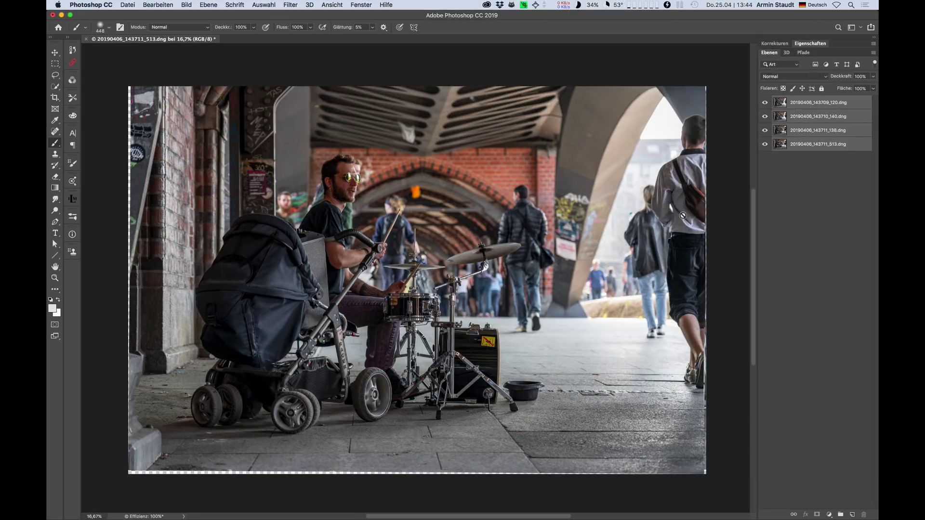
click(765, 102)
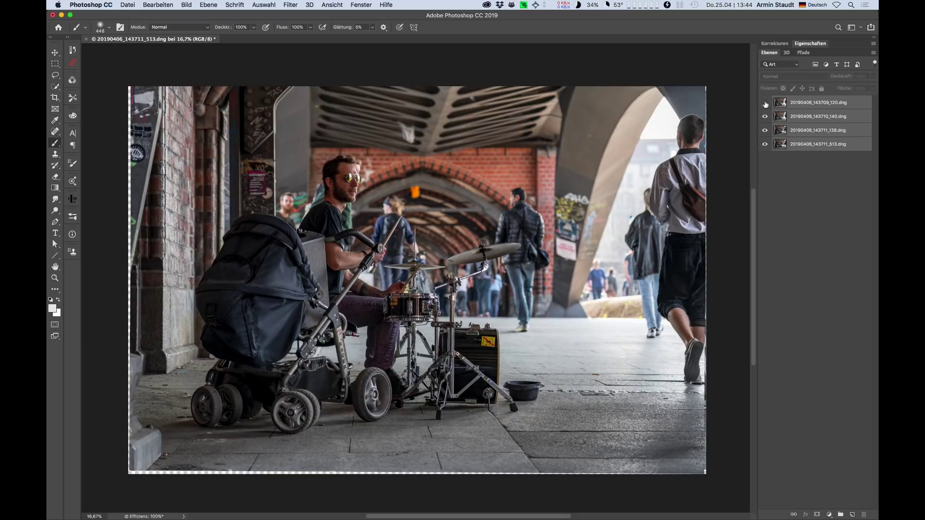
click(765, 117)
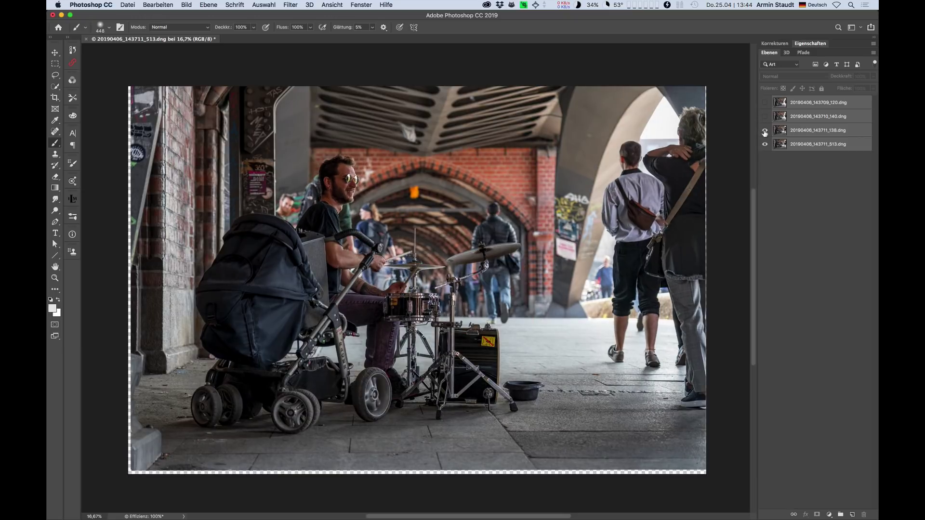
click(764, 118)
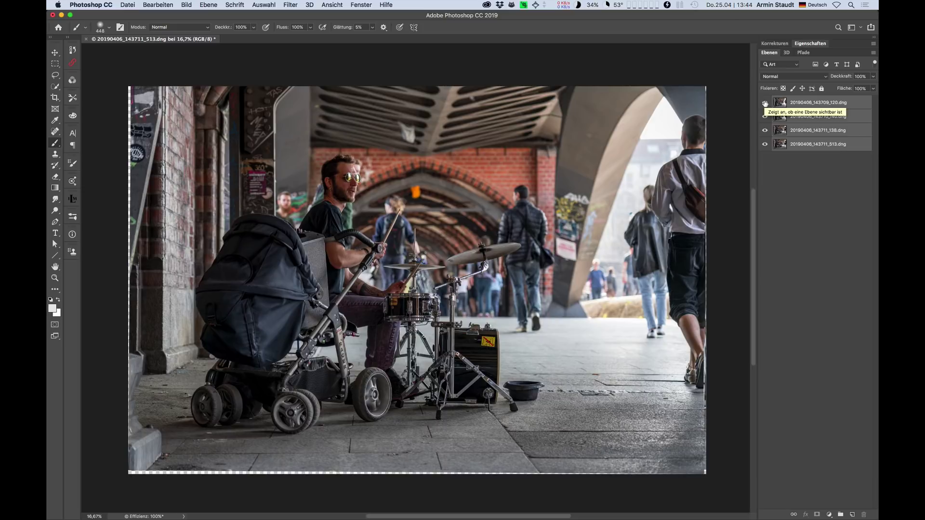
- Crop the ragged bottom and right edges off the aligned drummer image
key(c)
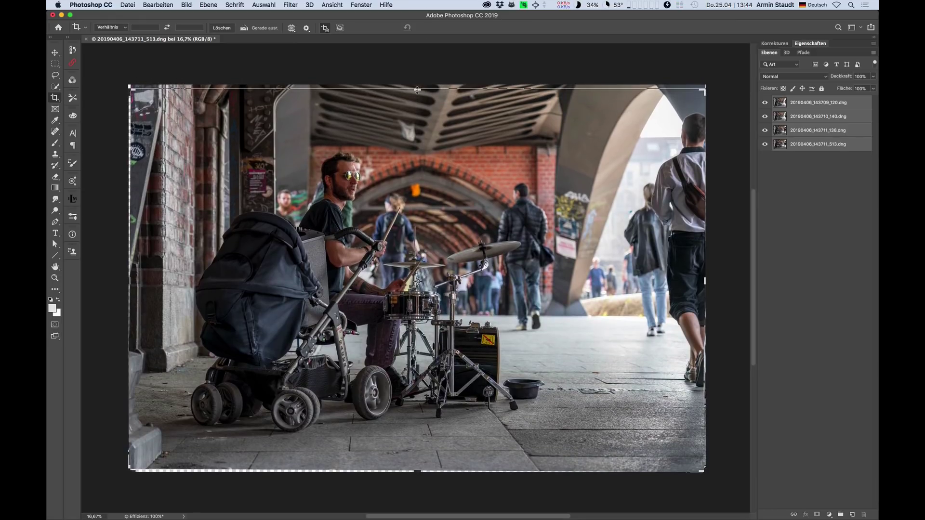
click(417, 88)
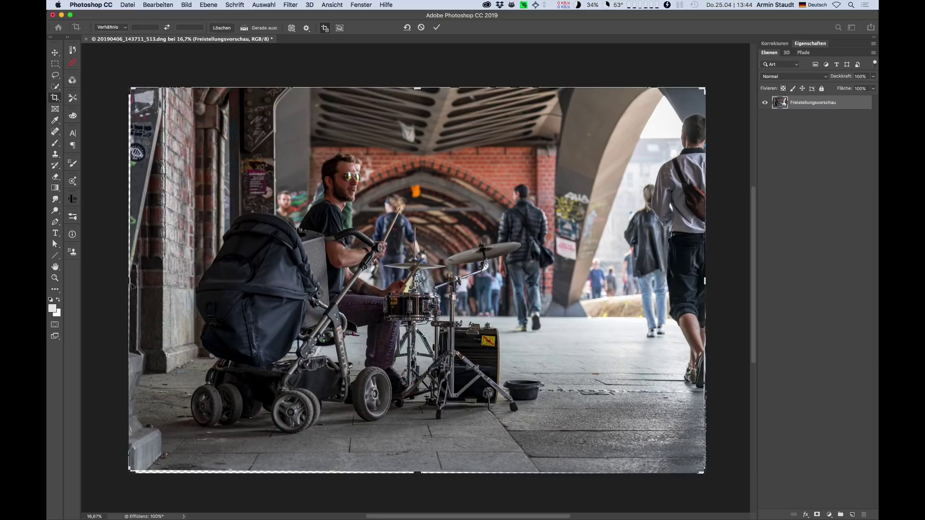
drag(131, 281, 133, 281)
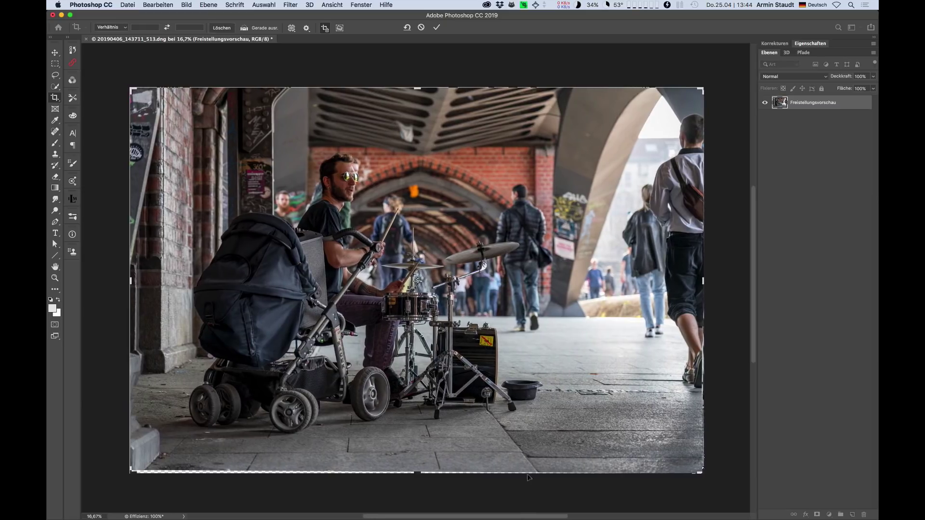
drag(416, 473, 418, 470)
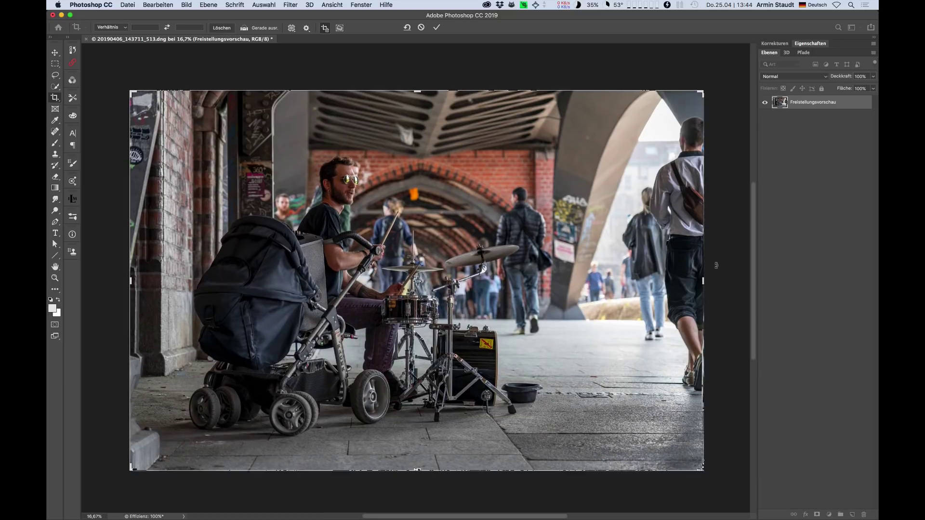
drag(701, 287, 699, 286)
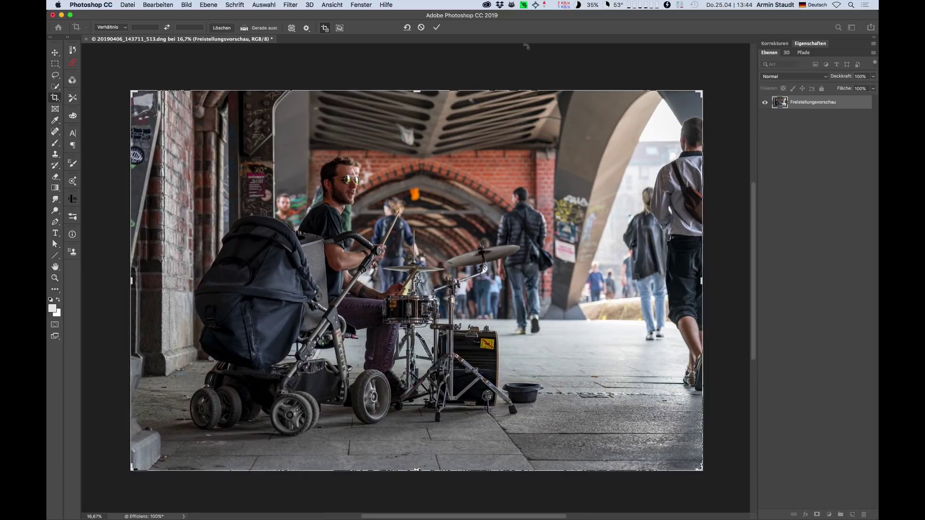
click(437, 27)
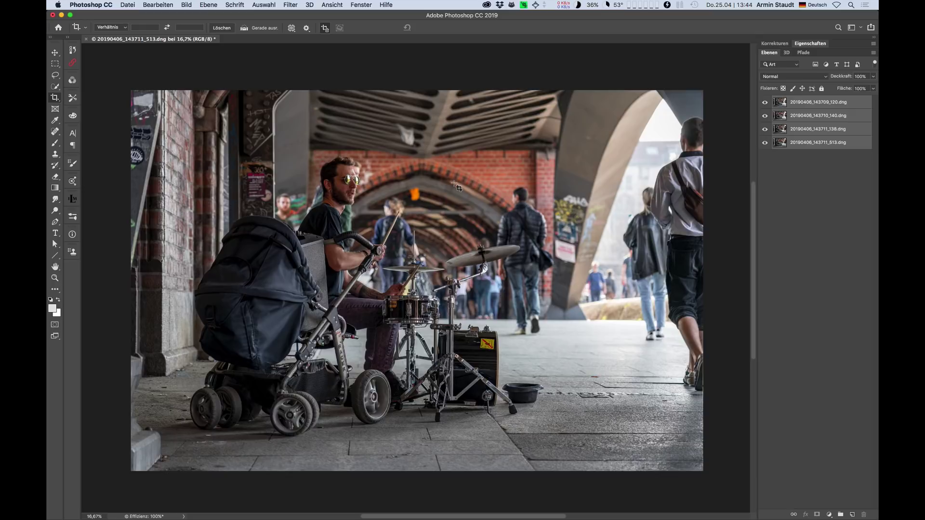
- Save an 'ausgerichtet' history snapshot and compare it with the earlier snapshot
click(73, 50)
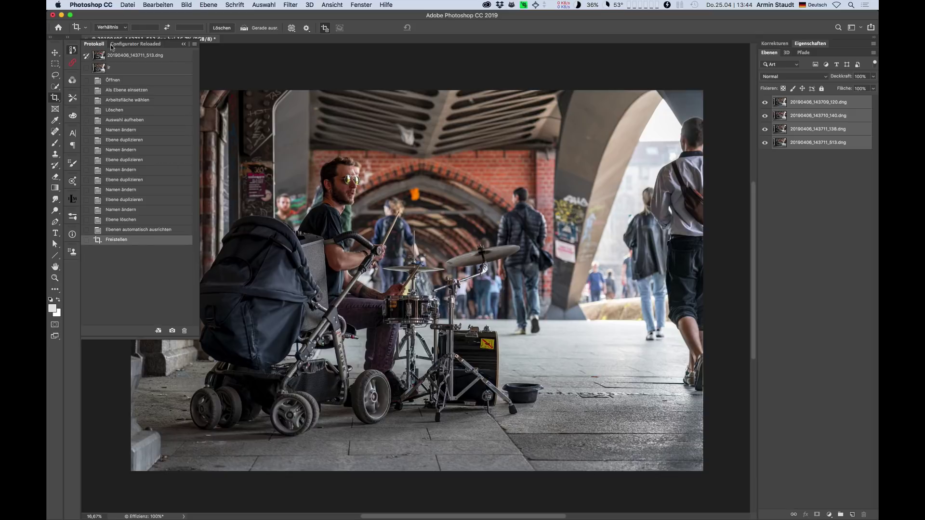
click(195, 44)
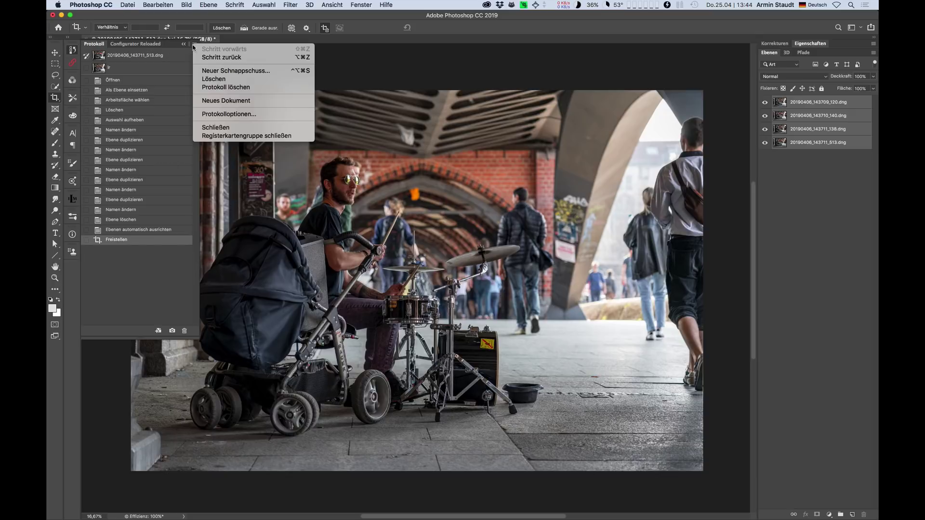
click(211, 71)
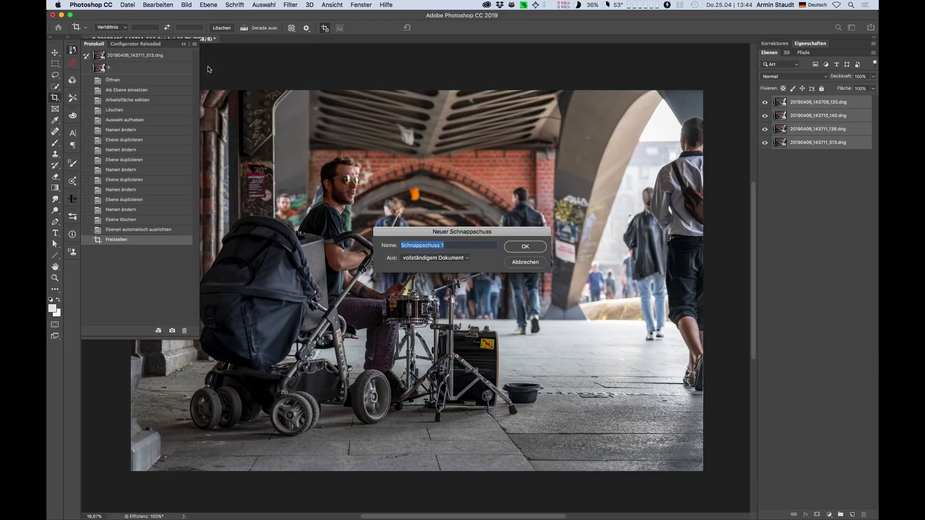
text(ausgericht)
text(et)
key(Return)
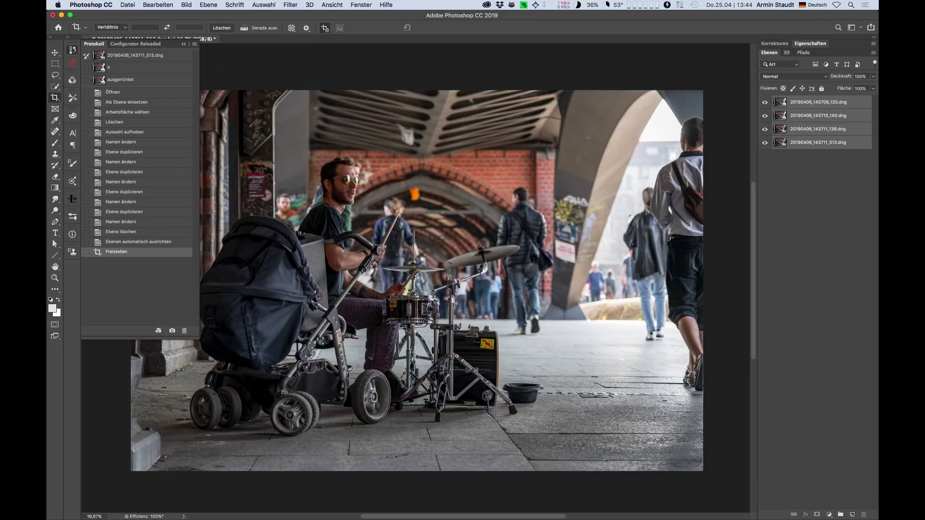
click(130, 69)
click(128, 81)
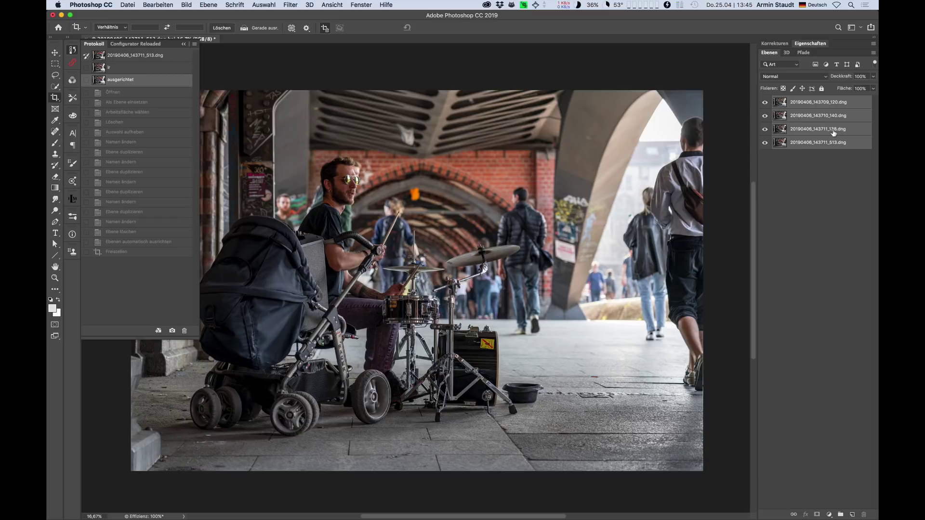
- Convert the four selected drummer layers into one smart object, 20190406_143709_120.dng
right_click(856, 104)
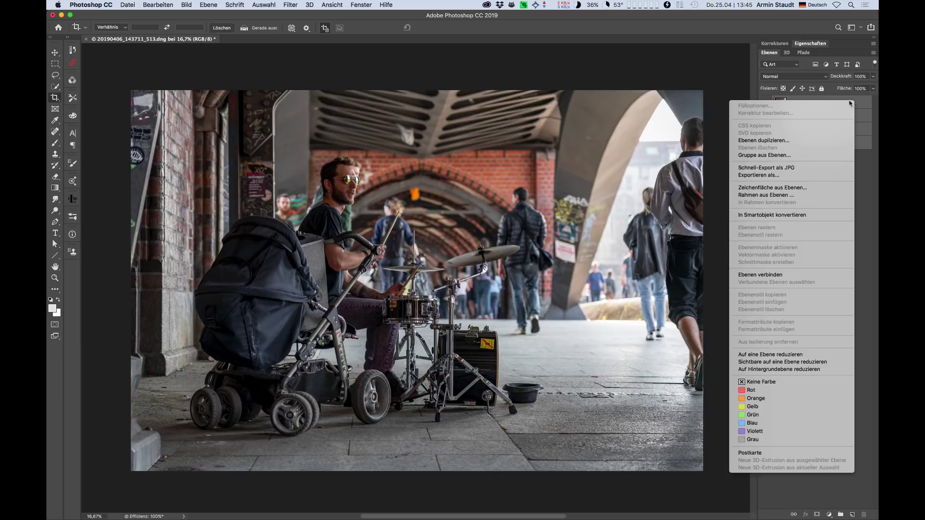
click(752, 215)
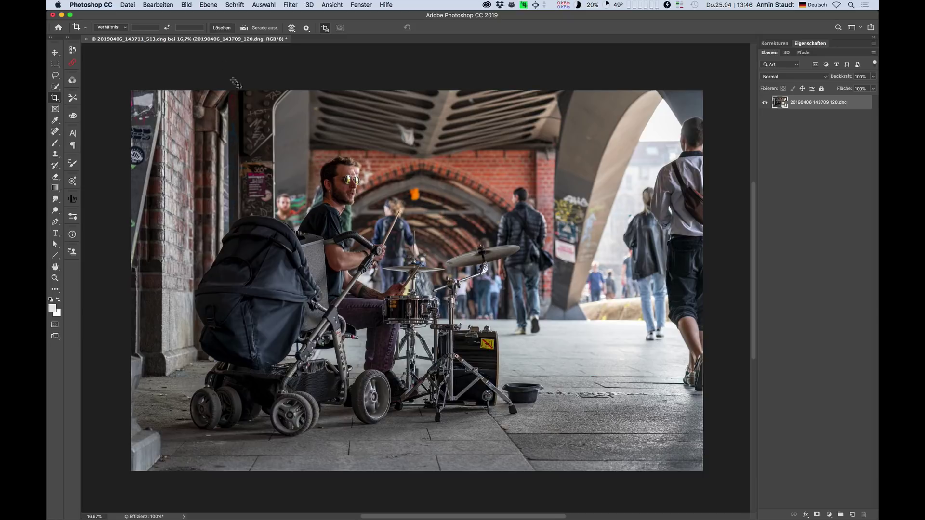
- Open the Layer menu to reach the Smart Objects stack mode options
click(208, 5)
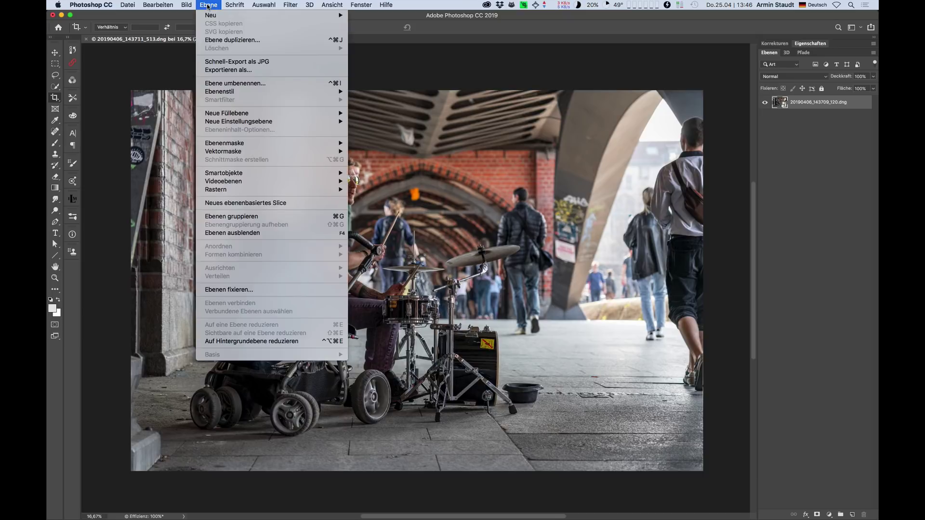
mouse_move(224, 173)
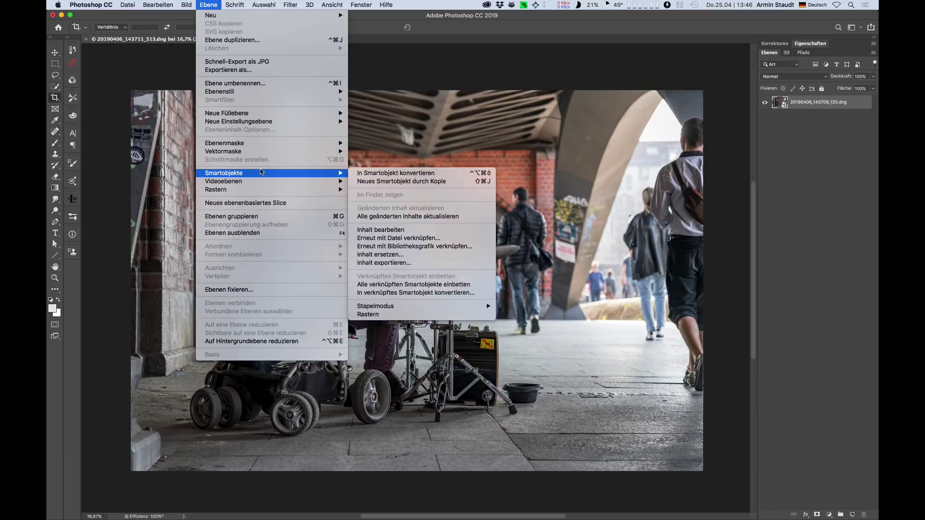
mouse_move(386, 307)
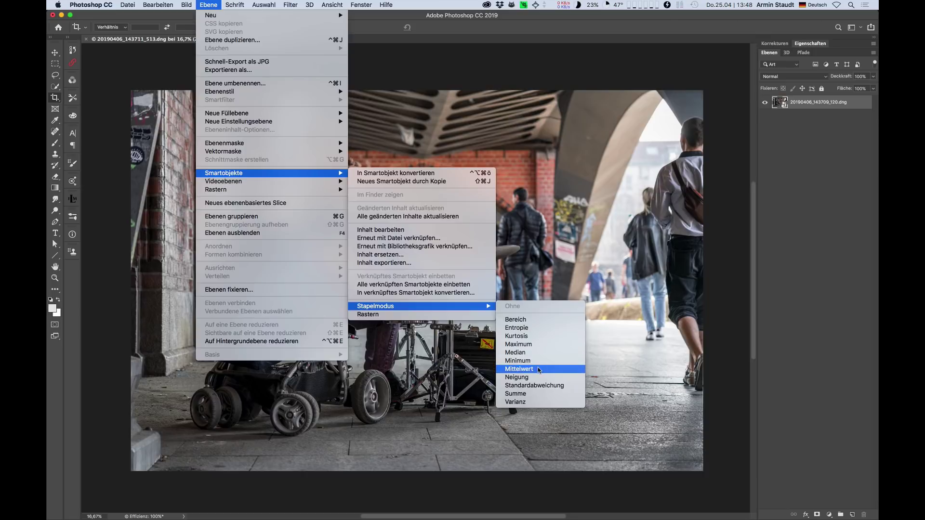
- Apply the Mittelwert stack mode so passers-by turn into translucent ghosts
click(538, 369)
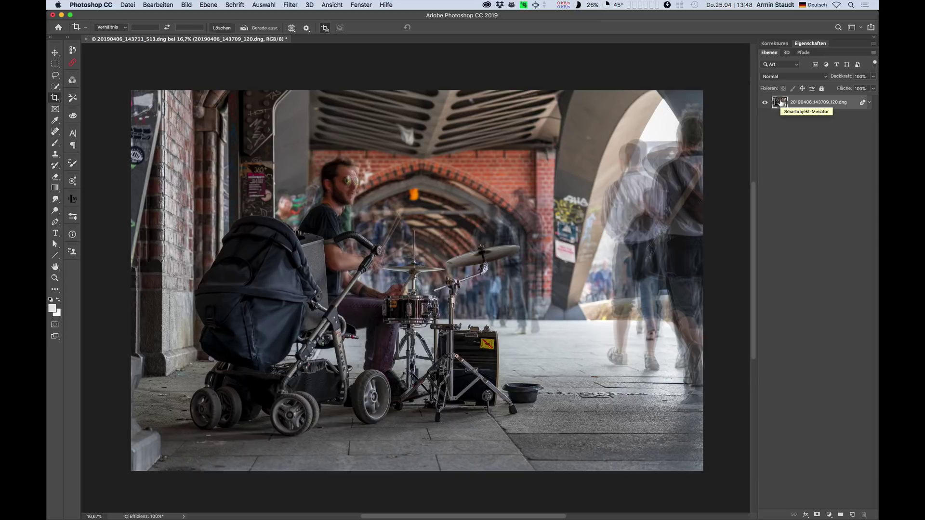
double_click(781, 103)
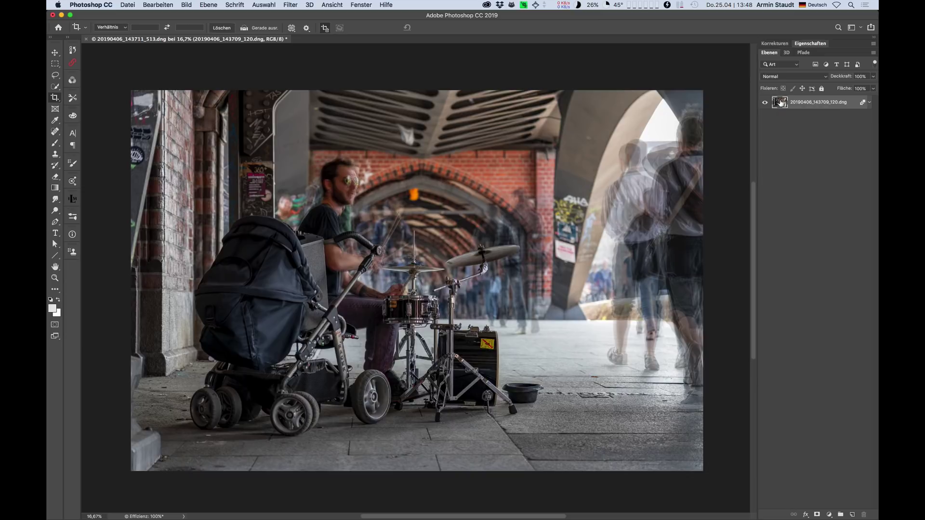
- Stamp the averaged result onto a new hidden layer 'mittelwert', then reselect the smart object
key(ctrl+shift+n)
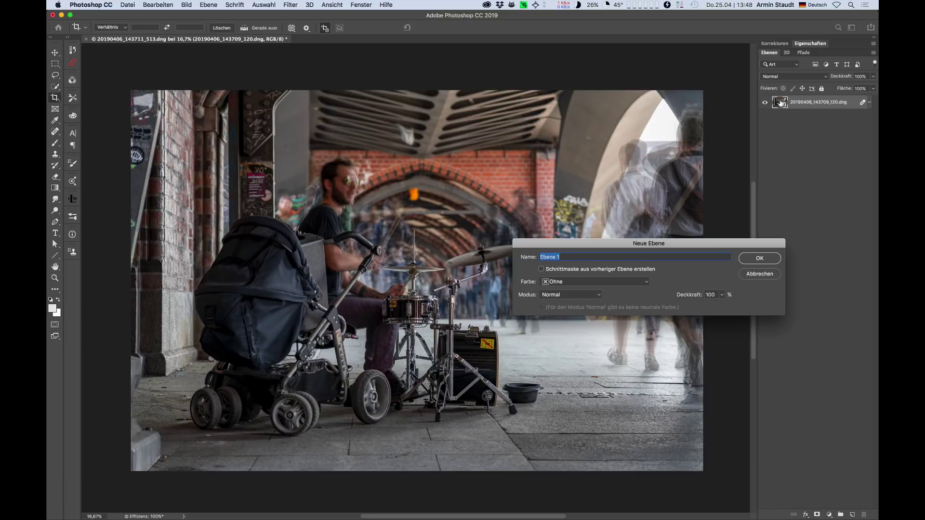
text(mittelwert)
key(Return)
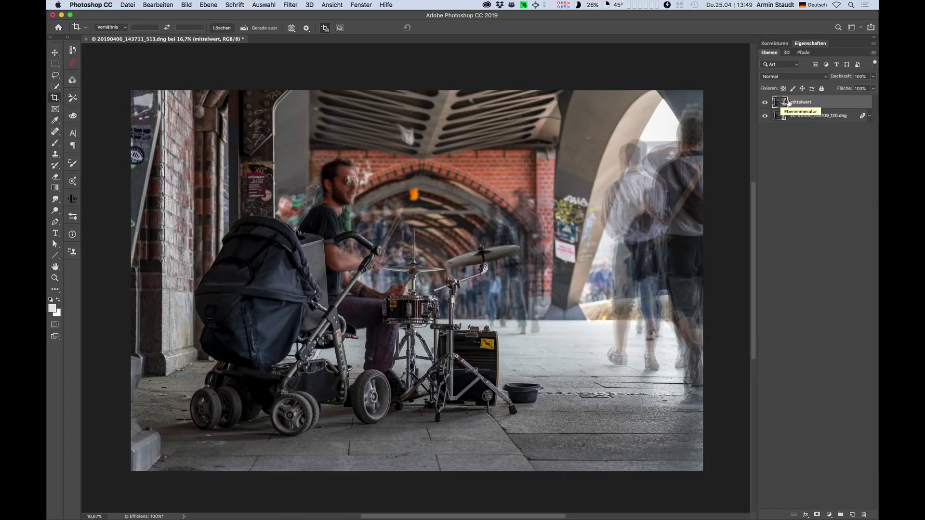
key(ctrl+alt+shift+e)
click(765, 102)
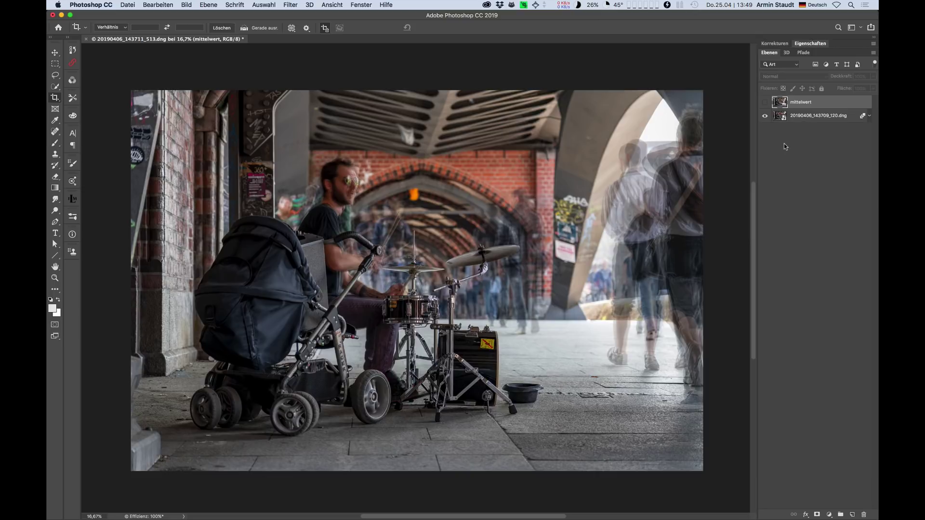
click(776, 117)
click(210, 5)
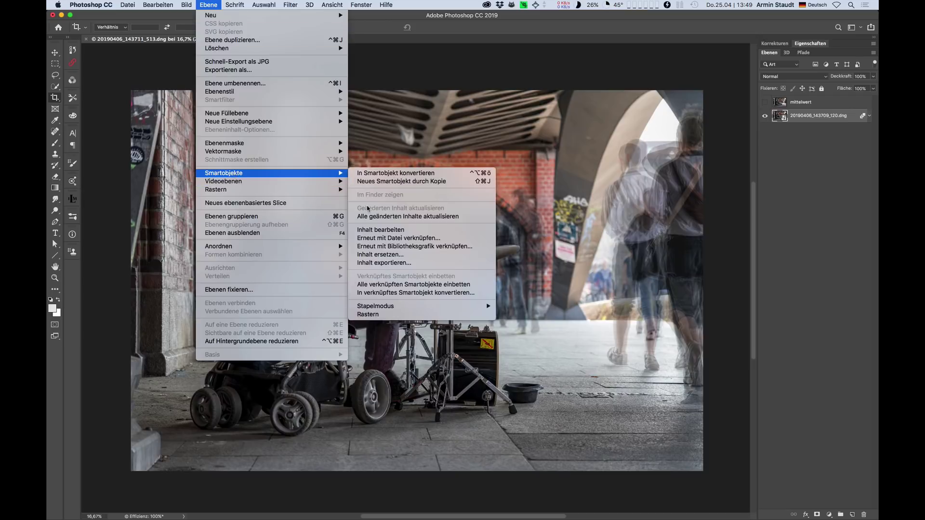
mouse_move(375, 306)
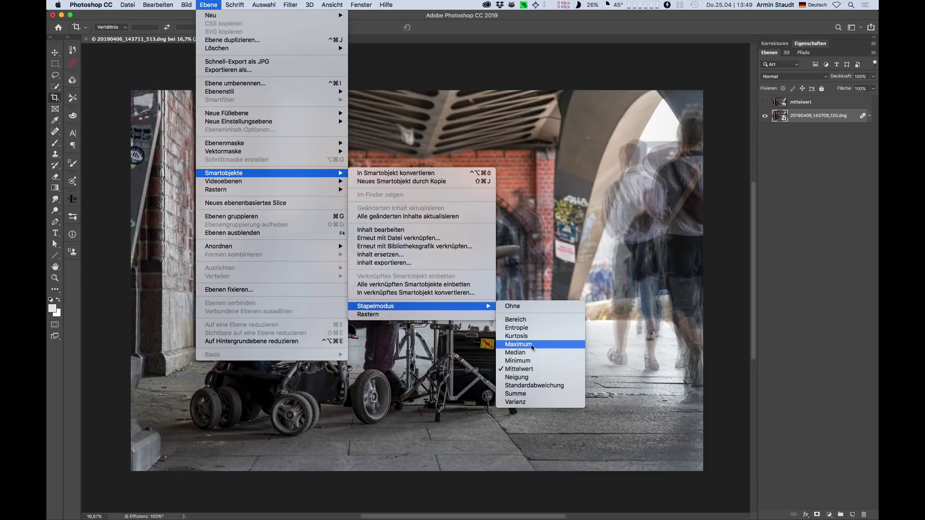
- Switch the smart object to Maximum stack mode and stamp it onto a new layer 'maximum'
click(514, 352)
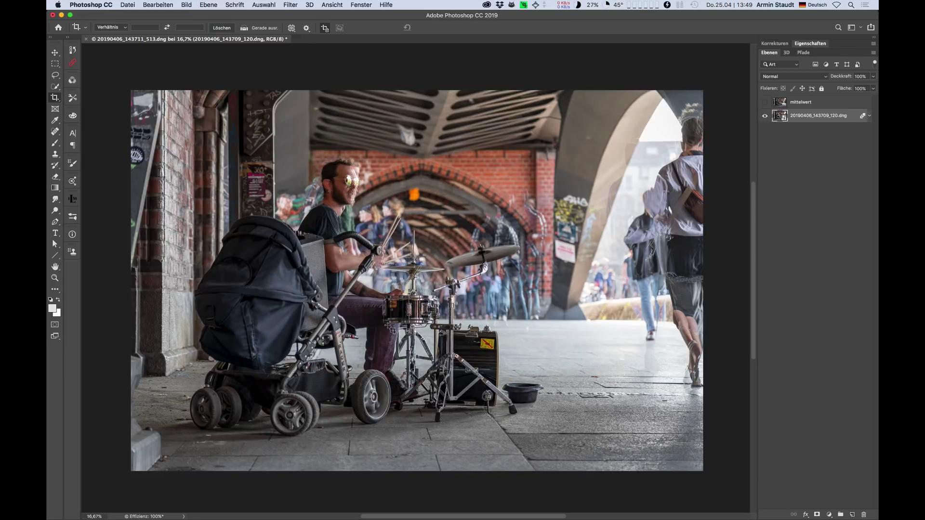
key(super+shift+n)
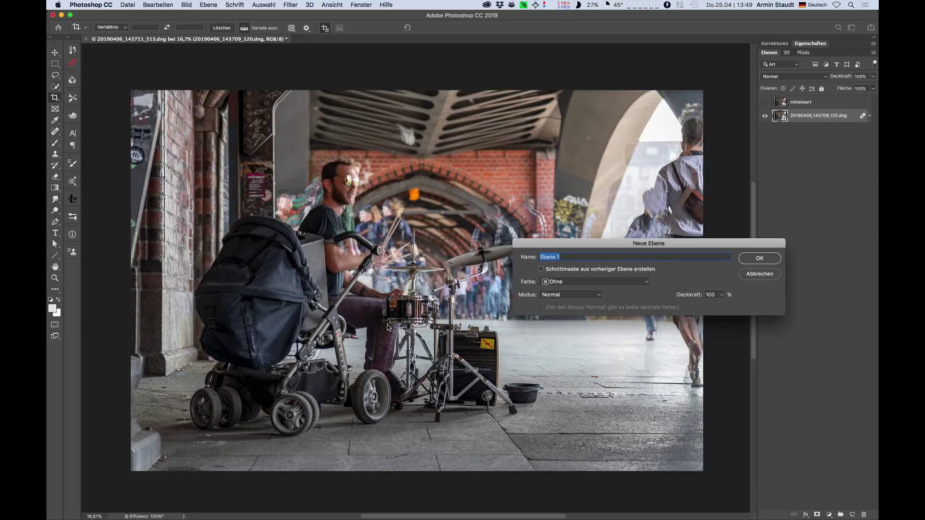
text(maximu)
text(m)
key(Return)
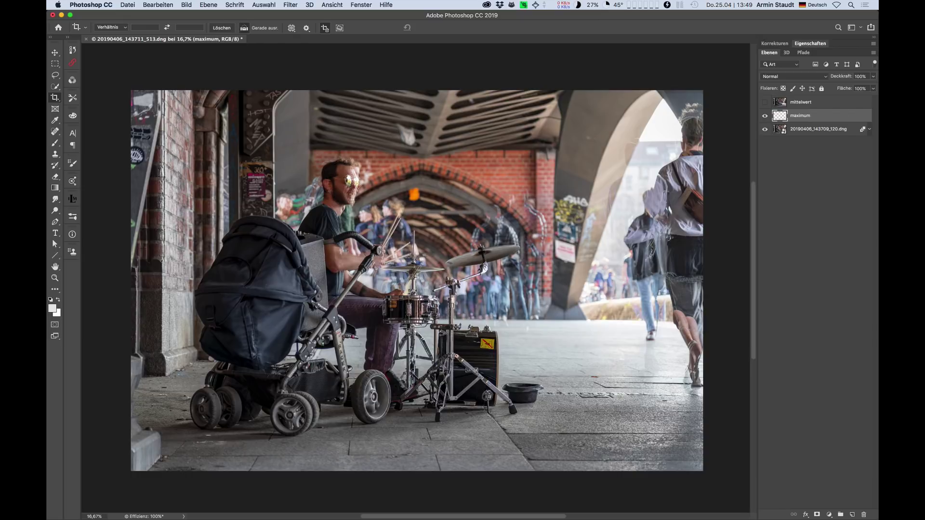
key(super+alt+shift+e)
- Toggle the mittelwert layer's visibility to compare the mean and maximum results
click(765, 103)
click(765, 102)
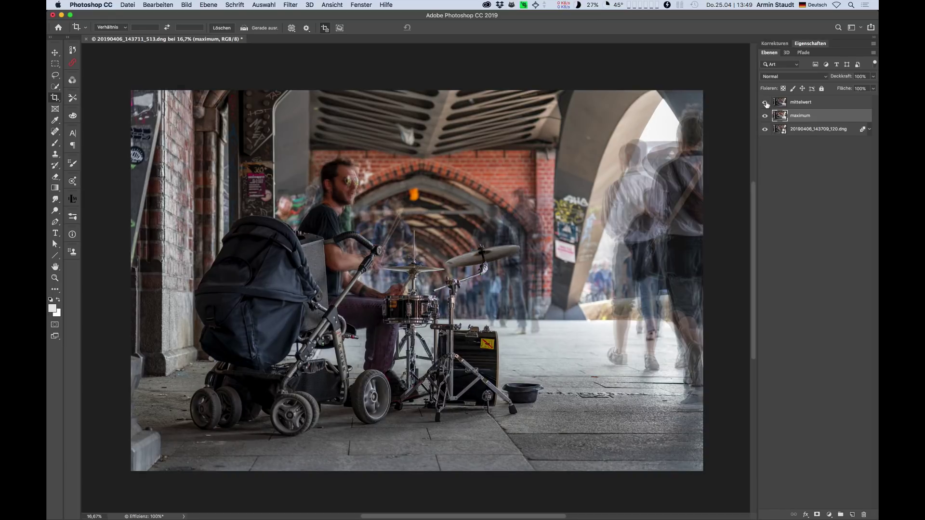
click(766, 103)
- Show the Actions panel (Alt+F9) listing the 'stapelmodi neu' action set
key(alt+F9)
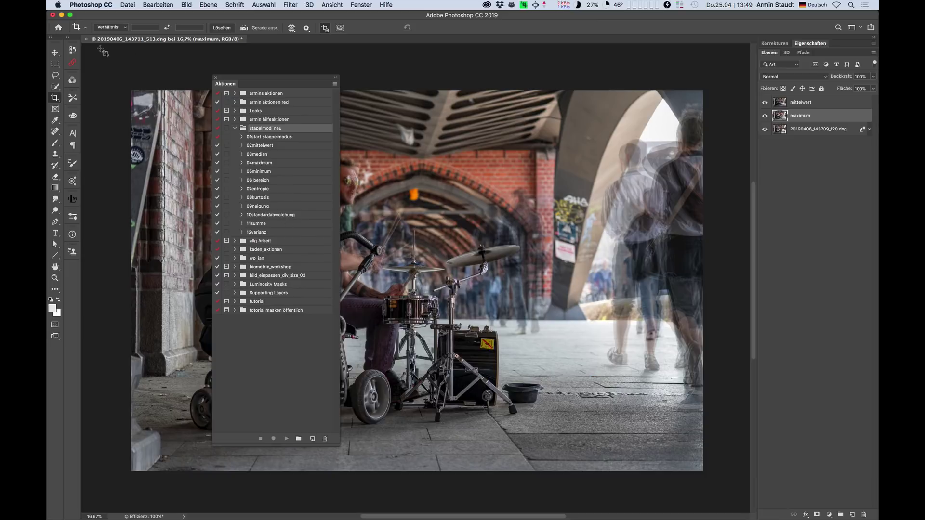
- Revert the document to the 'ausgerichtet' history snapshot and close the History panel
click(72, 50)
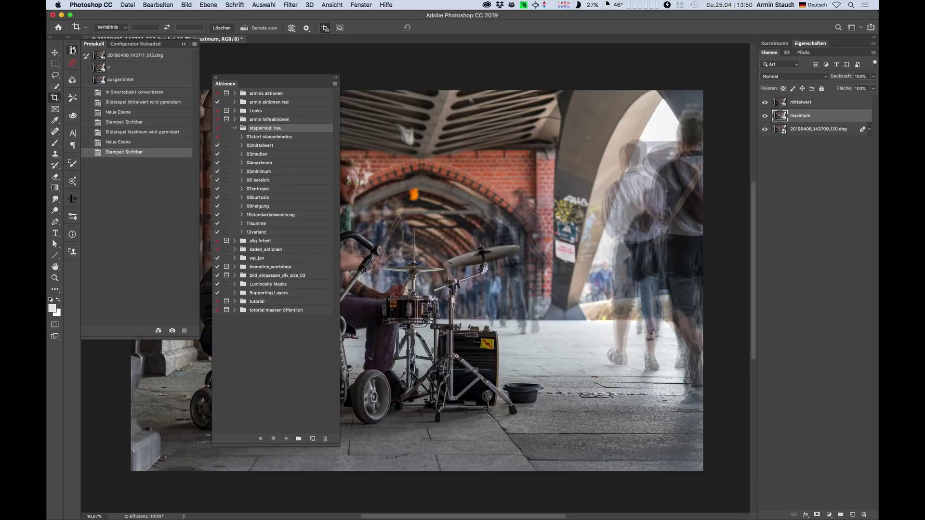
click(115, 80)
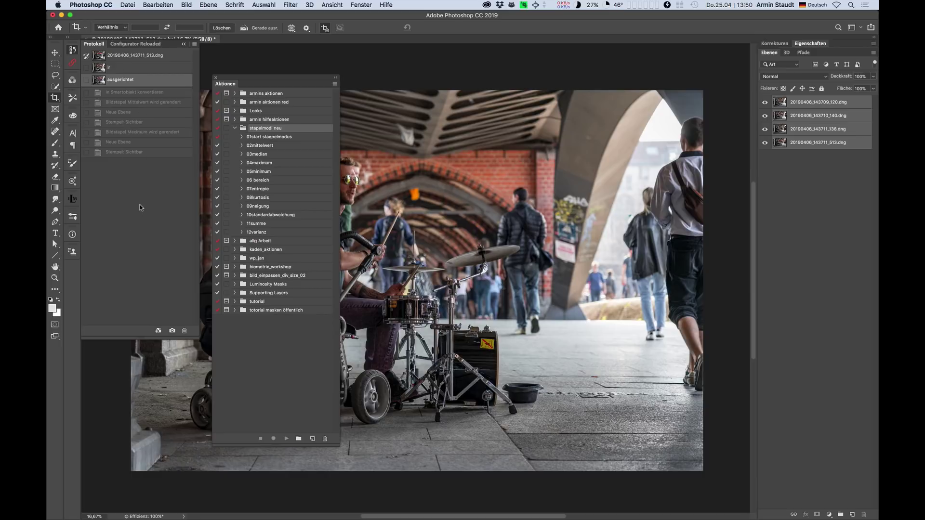
click(298, 130)
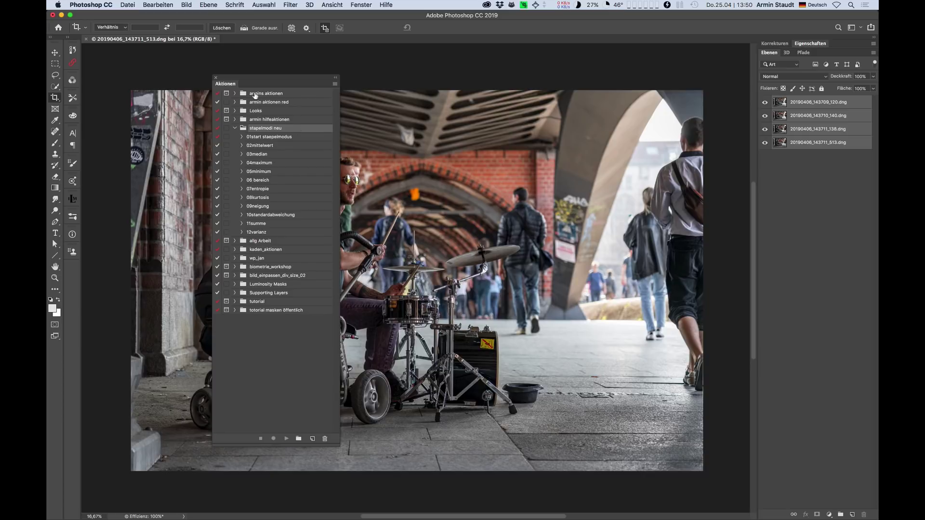
- Run the '01start staepelmodus' action on the four aligned drummer frames
drag(232, 85, 232, 85)
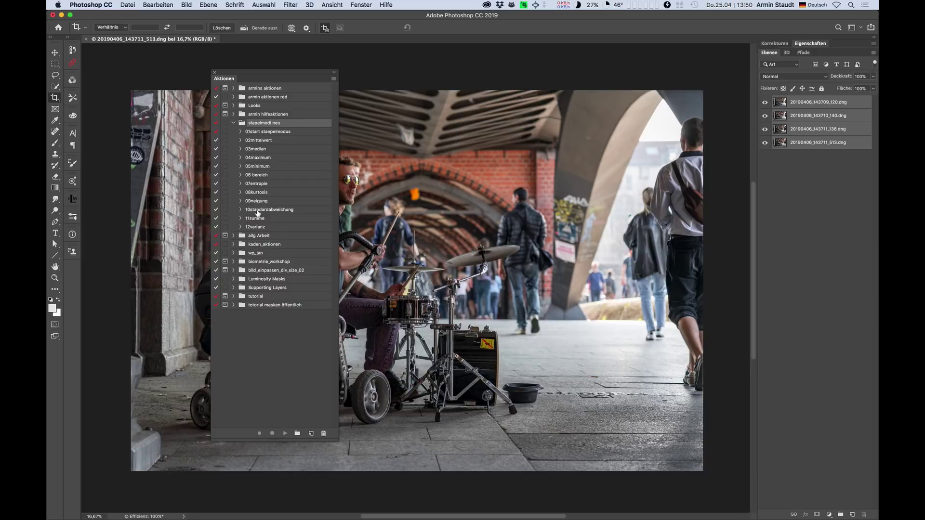
click(269, 132)
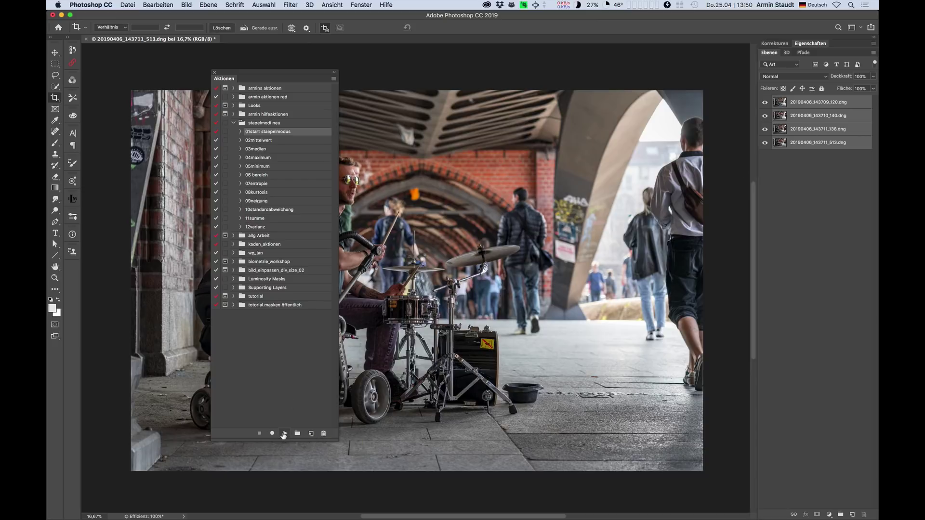
drag(228, 75, 106, 57)
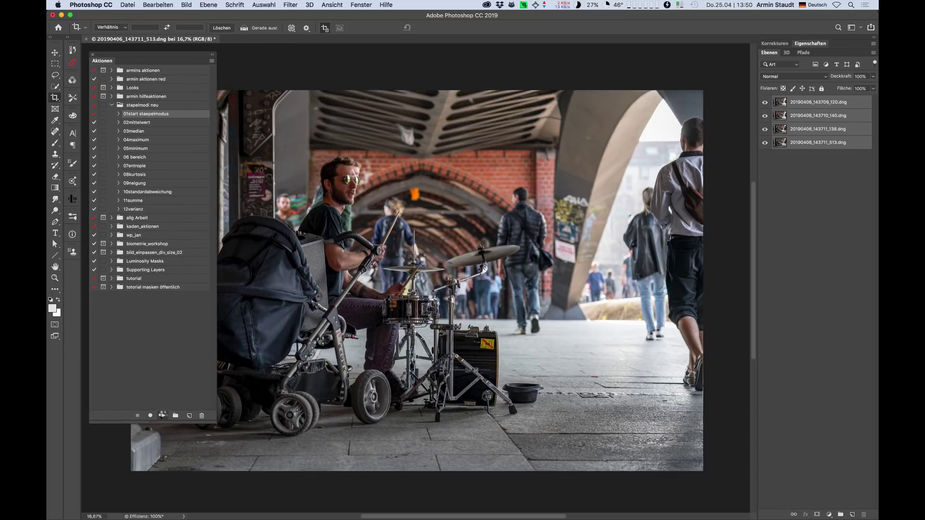
click(164, 415)
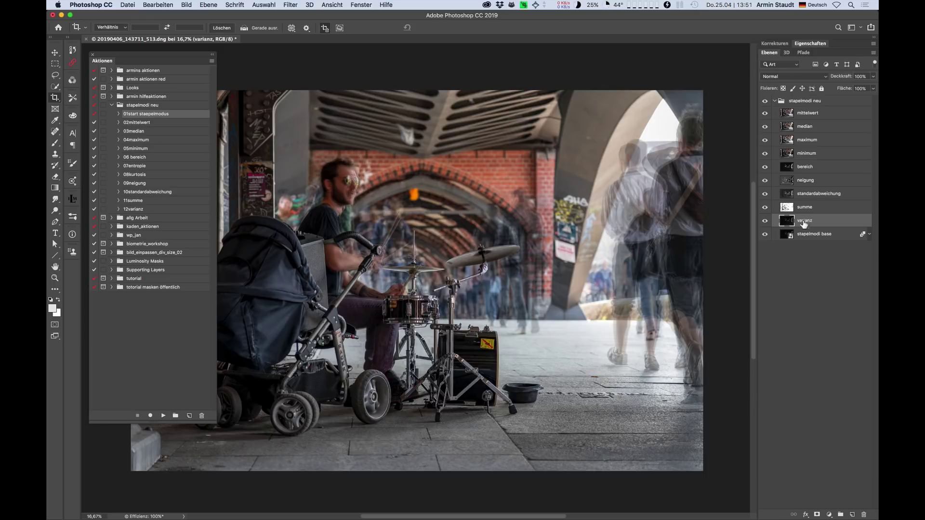
- Disable the 07entropie step in '01start staepelmodus', then hide mittelwert to reveal median
click(118, 114)
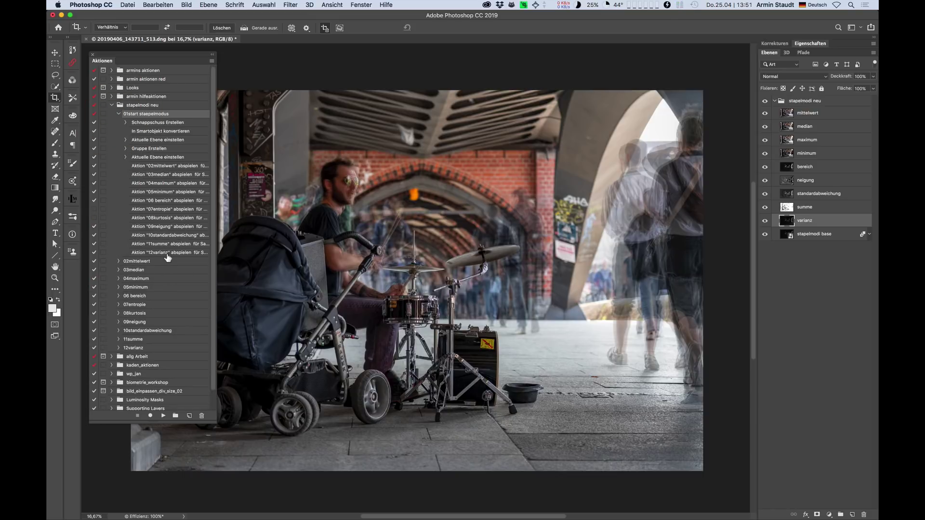
click(94, 209)
click(118, 114)
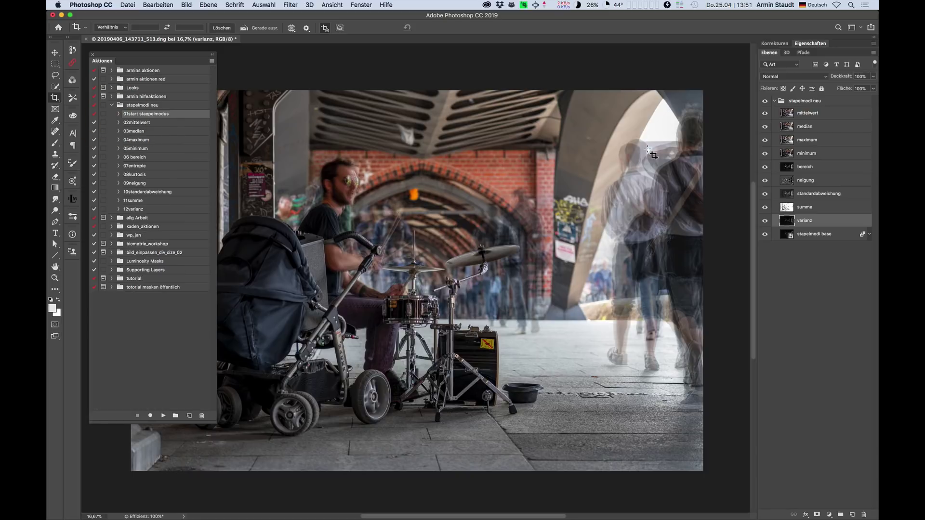
click(828, 114)
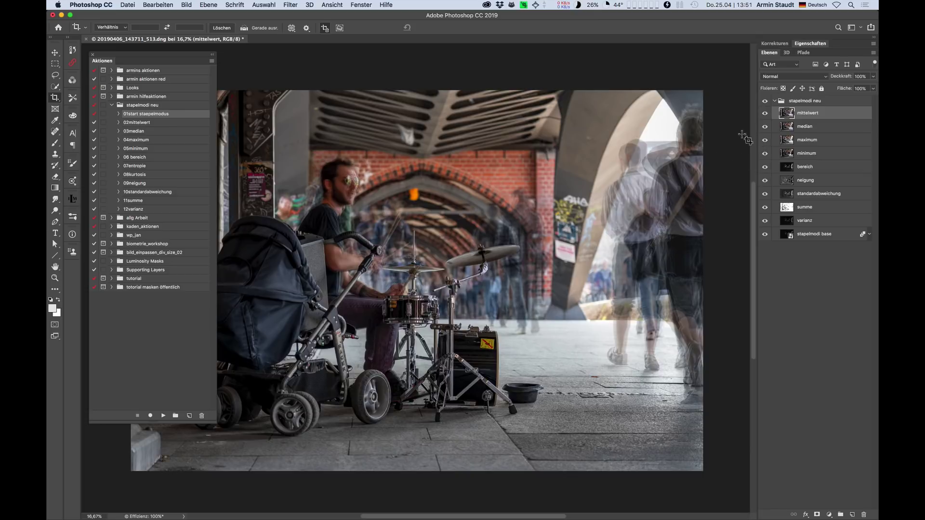
click(765, 115)
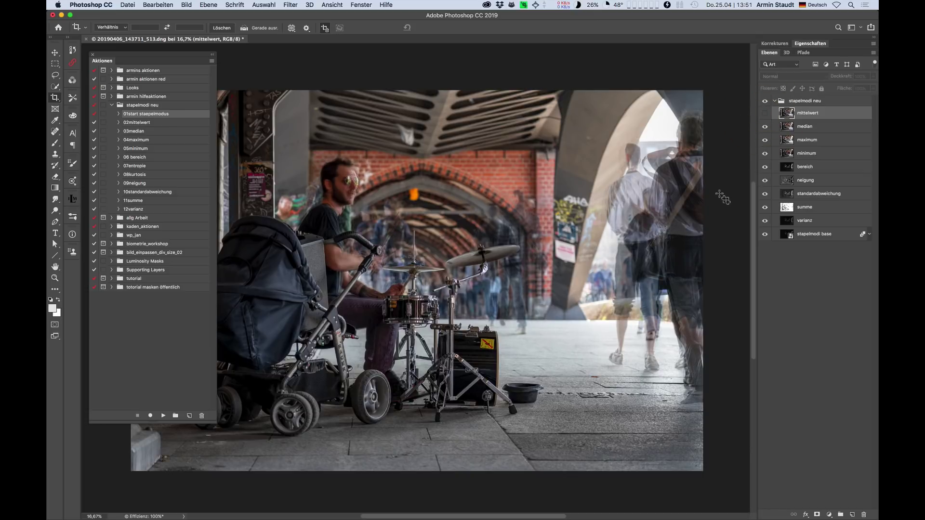
- Compare mittelwert and median, zoom on the drumsticks, then close Actions and fit the photo
click(764, 114)
click(764, 114)
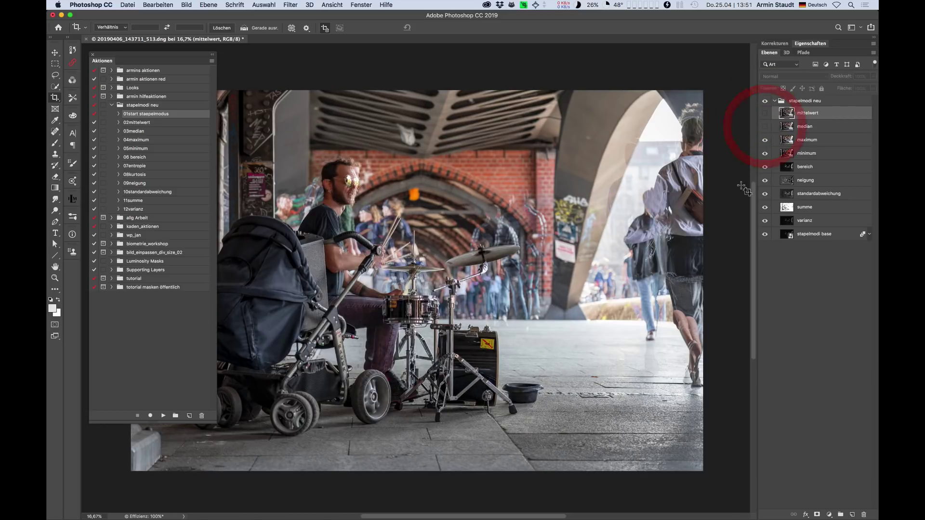
key(super+space)
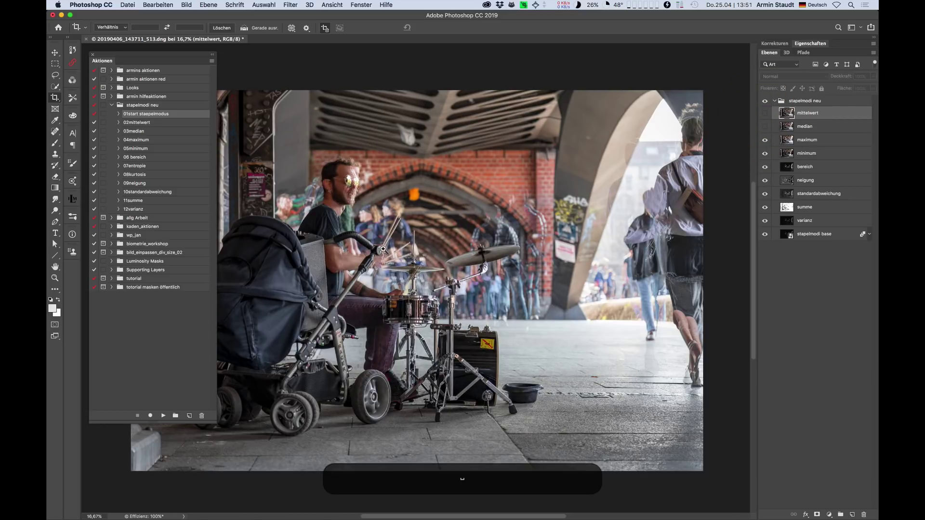
mouse_move(388, 248)
mouse_down()
mouse_move(432, 261)
mouse_move(431, 292)
mouse_up()
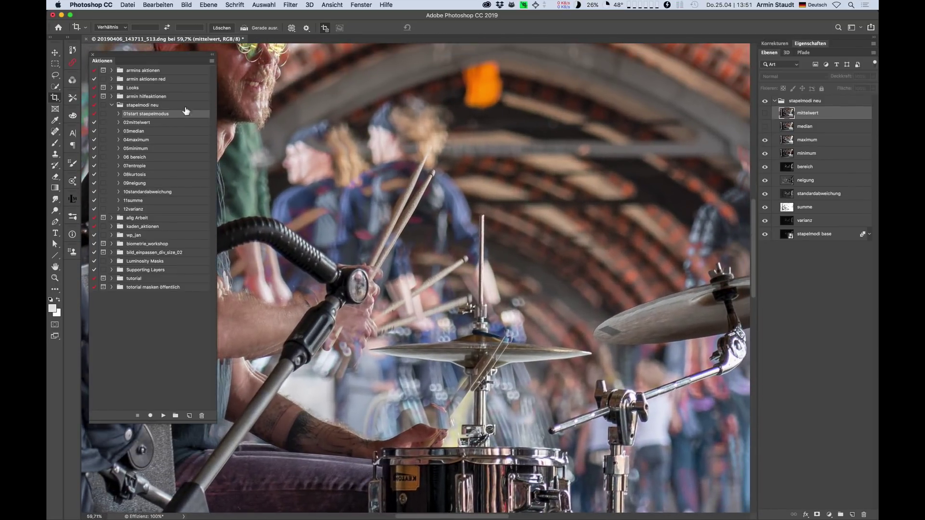
click(93, 54)
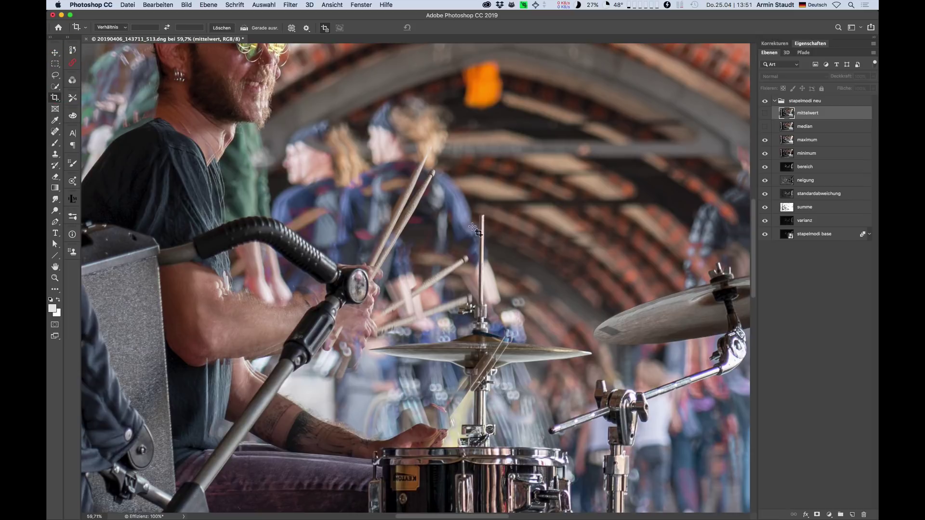
key(super+0)
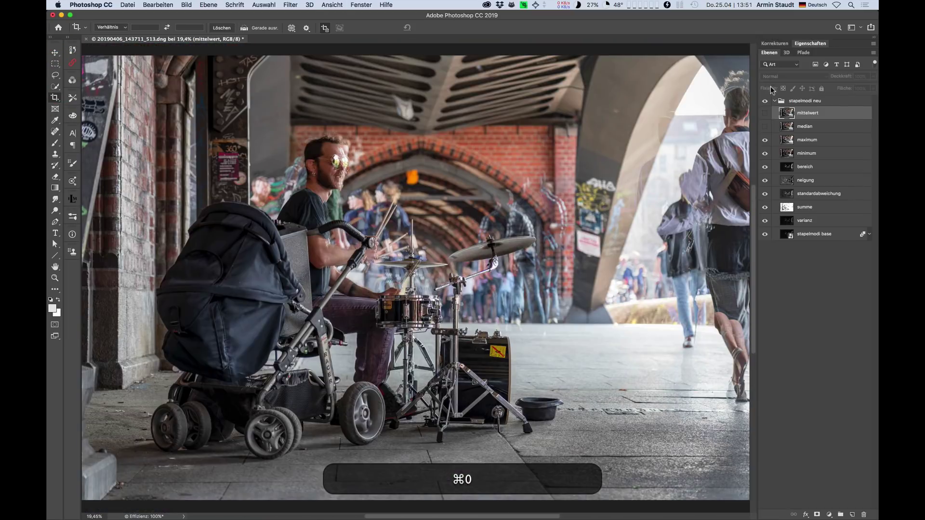
- Preview the maximum, minimum, bereich, neigung and standardabweichung layers, then move maximum above mittelwert
click(765, 140)
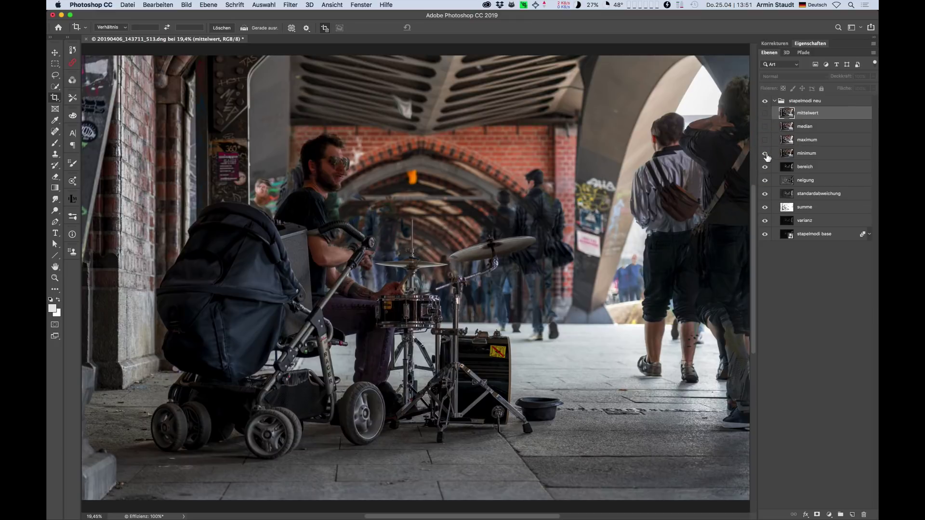
click(765, 154)
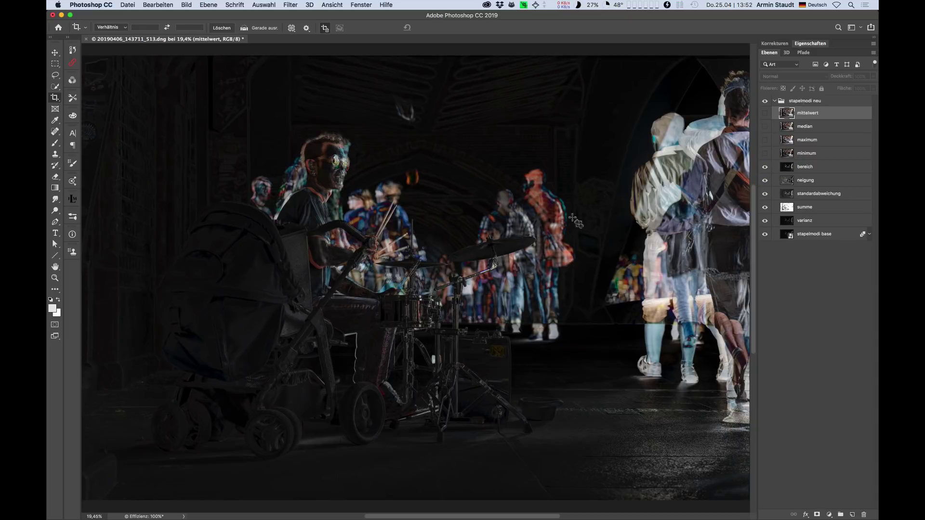
click(765, 167)
click(765, 180)
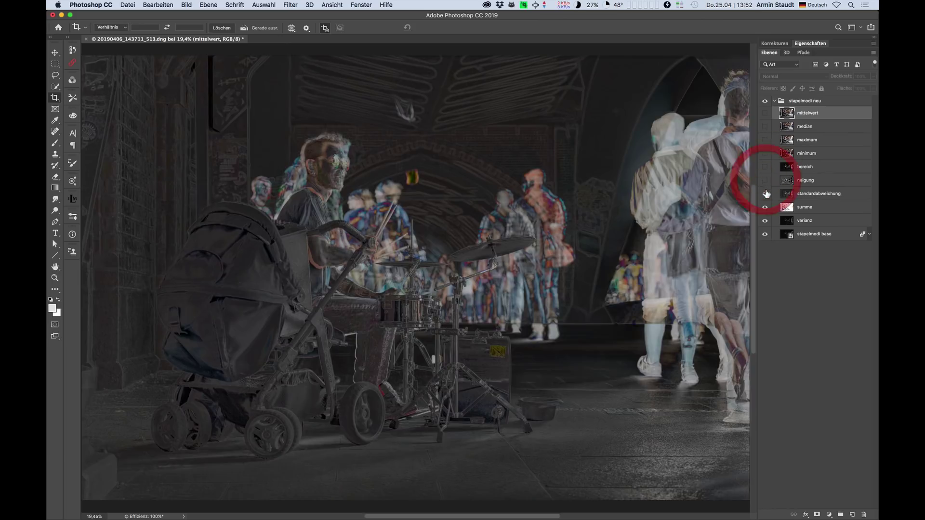
click(765, 194)
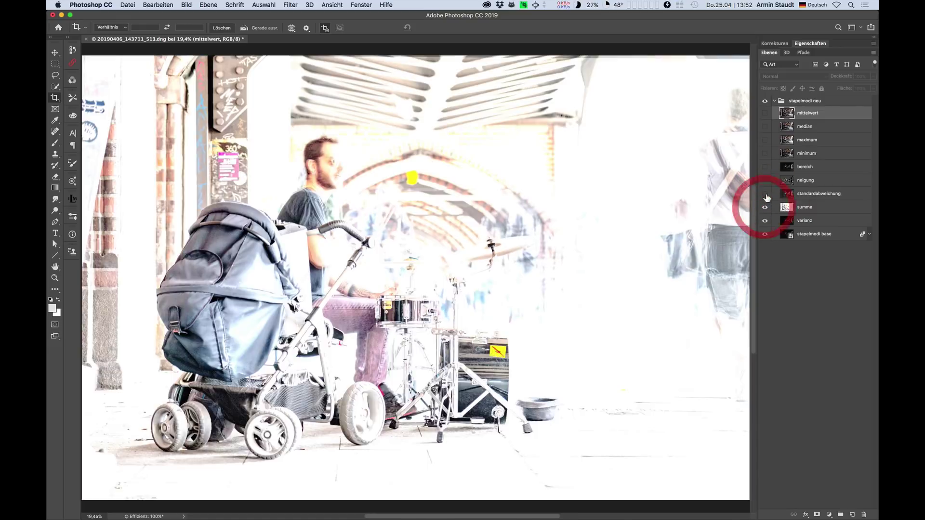
click(765, 181)
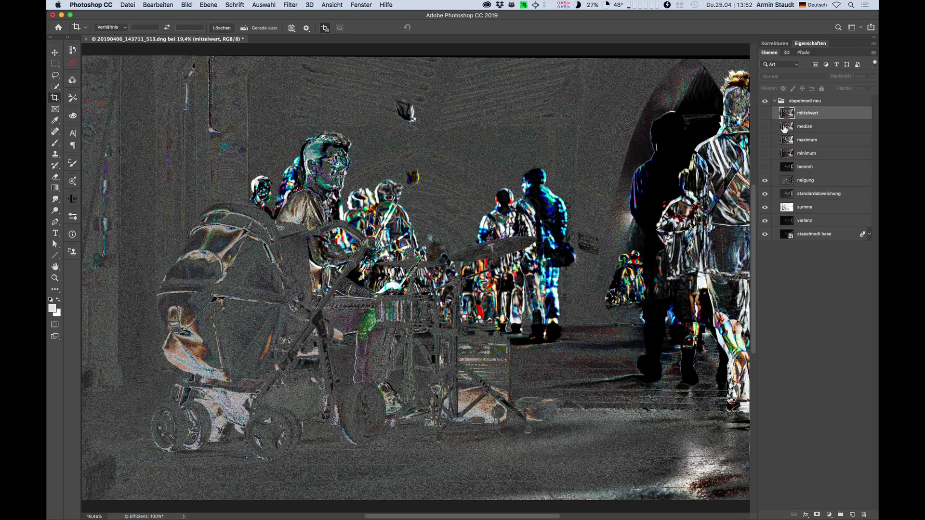
click(765, 114)
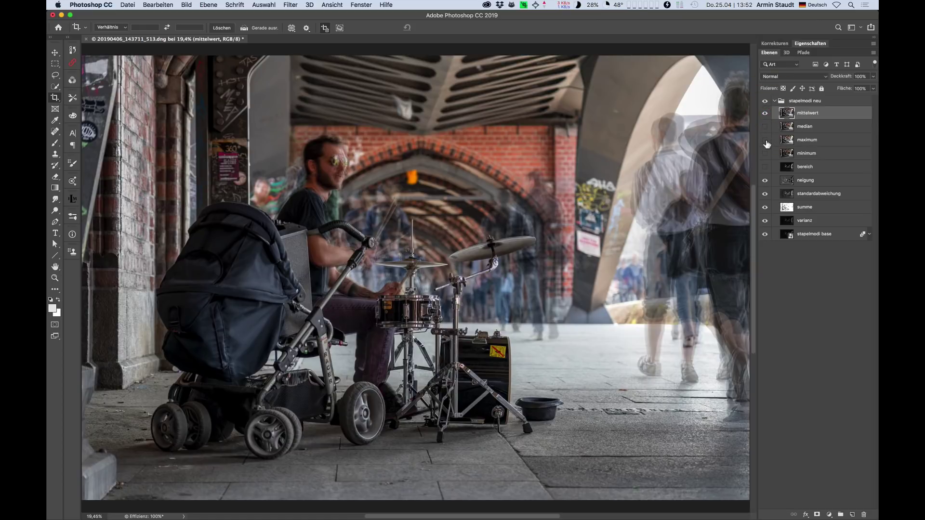
drag(787, 141, 805, 111)
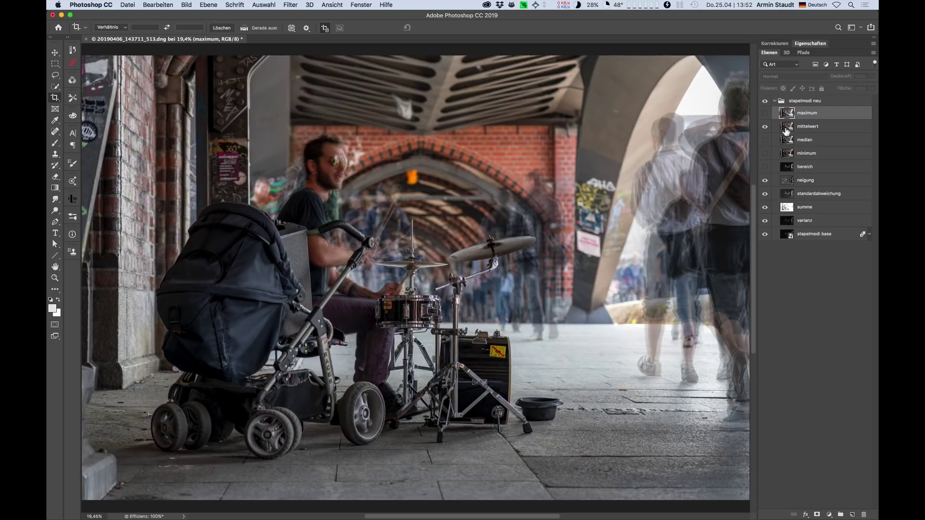
- Delete the bereich through varianz layers, then show and select the maximum layer
click(821, 166)
shift+click(828, 223)
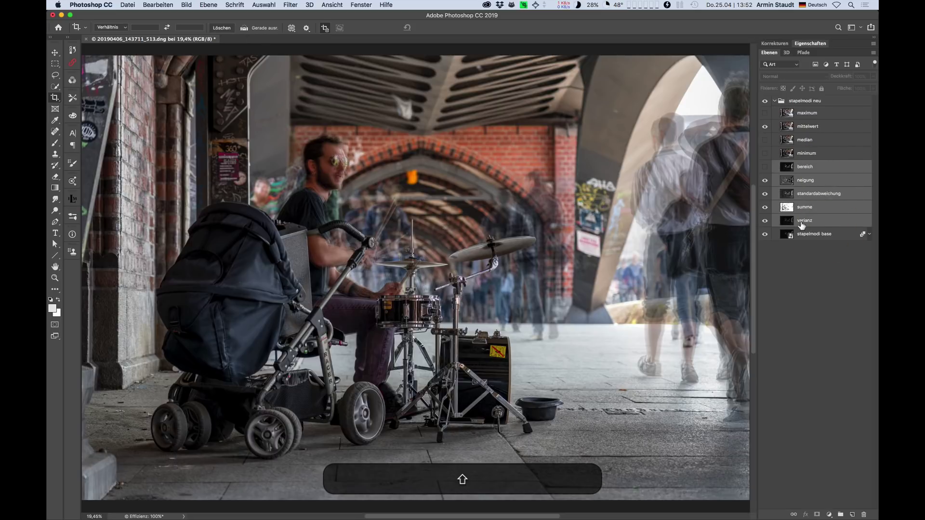
key(BackSpace)
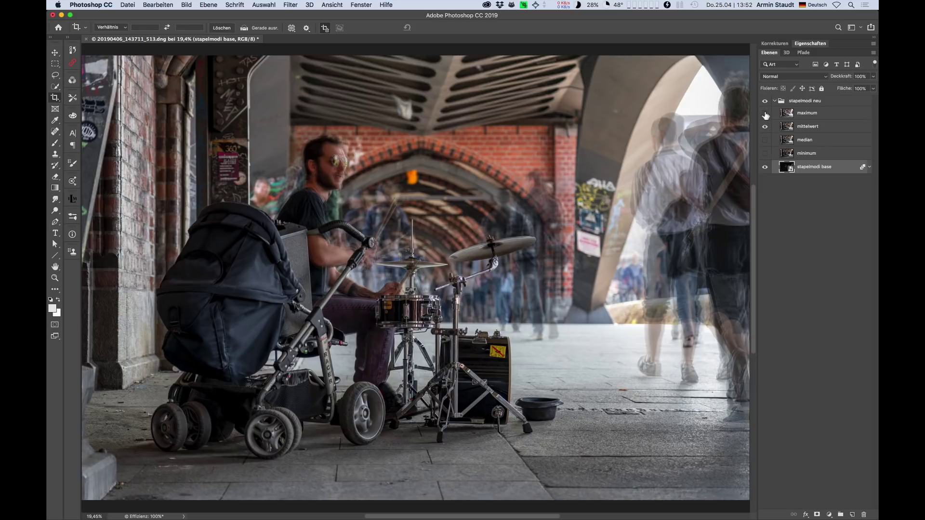
click(765, 113)
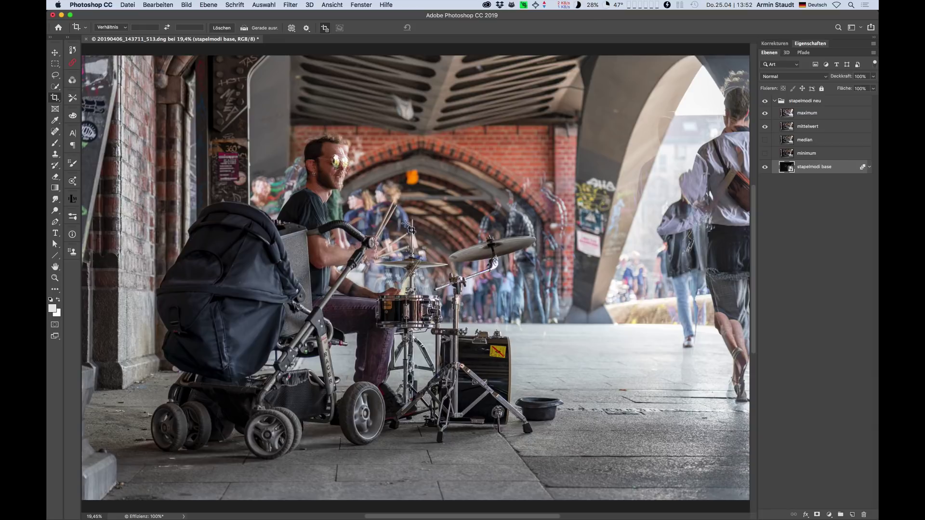
click(831, 114)
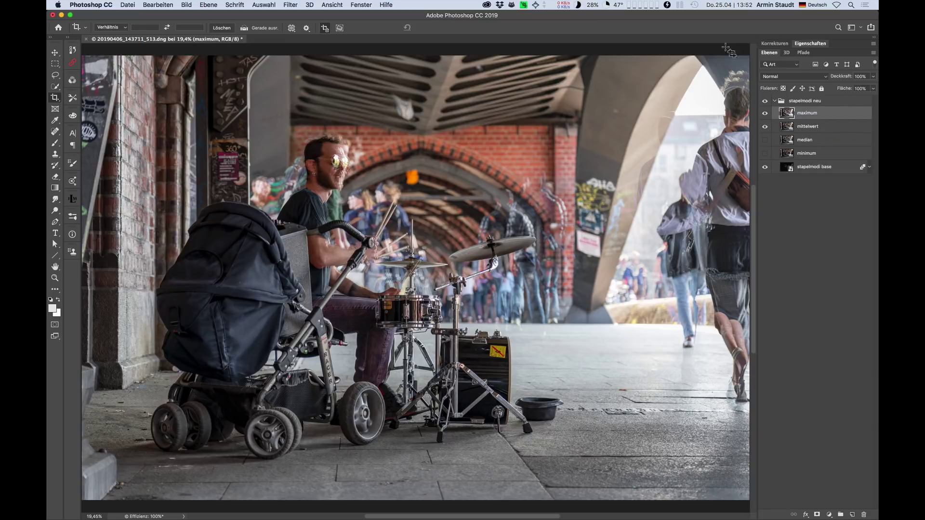
click(773, 76)
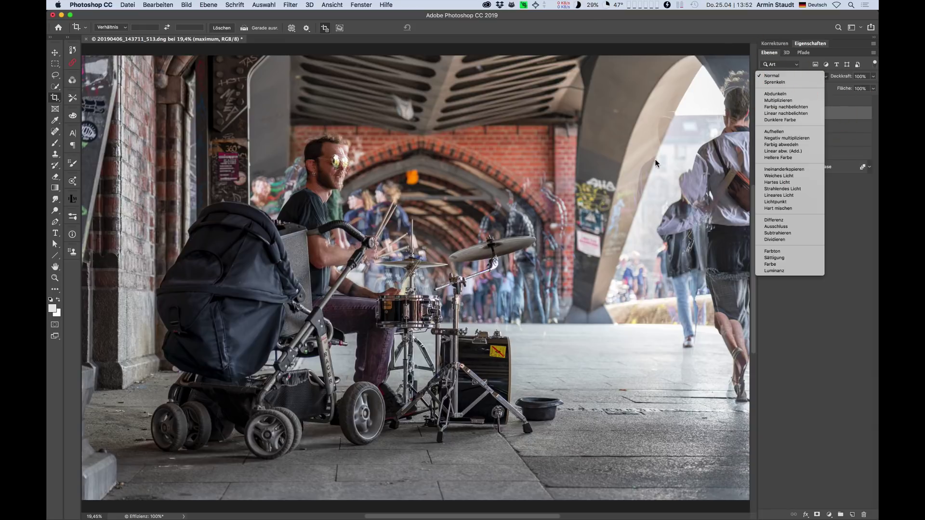
- Compare the maximum layer on and off, then set its blend mode to Aufhellen (Lighten)
click(814, 311)
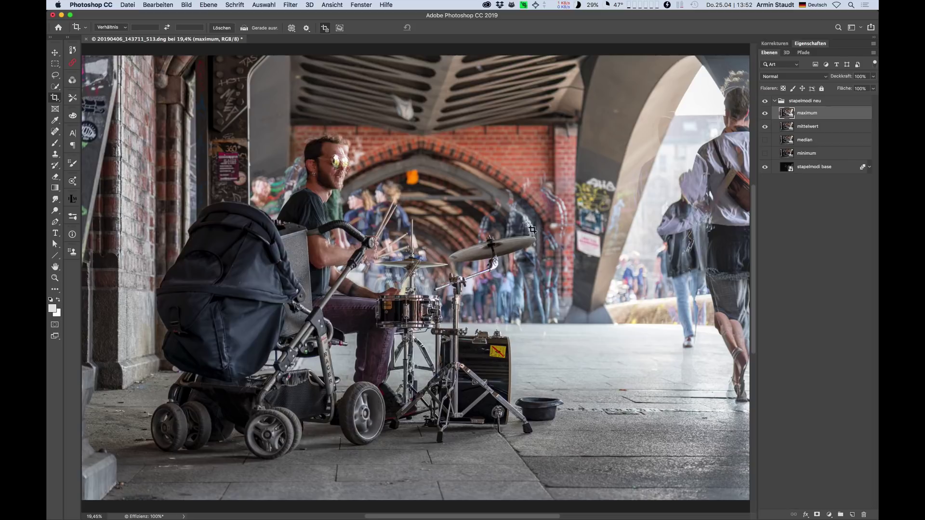
click(766, 112)
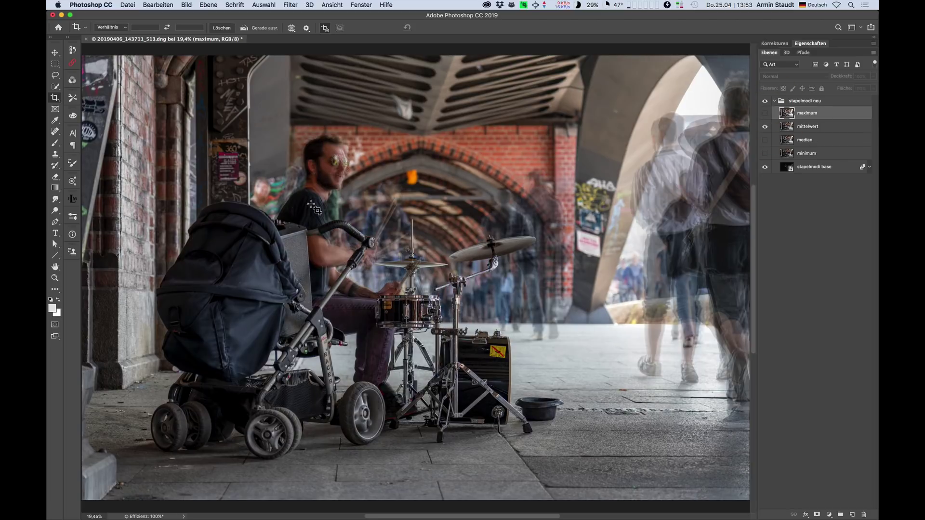
click(765, 113)
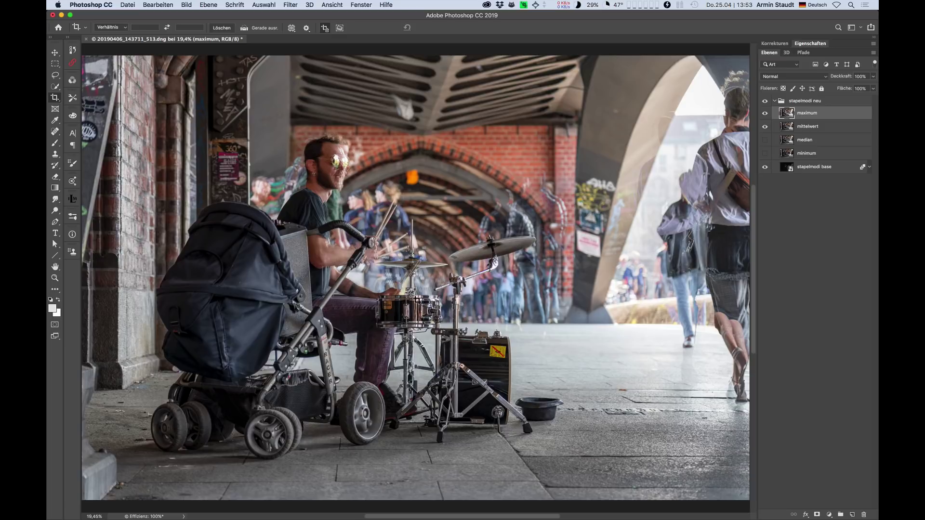
click(778, 77)
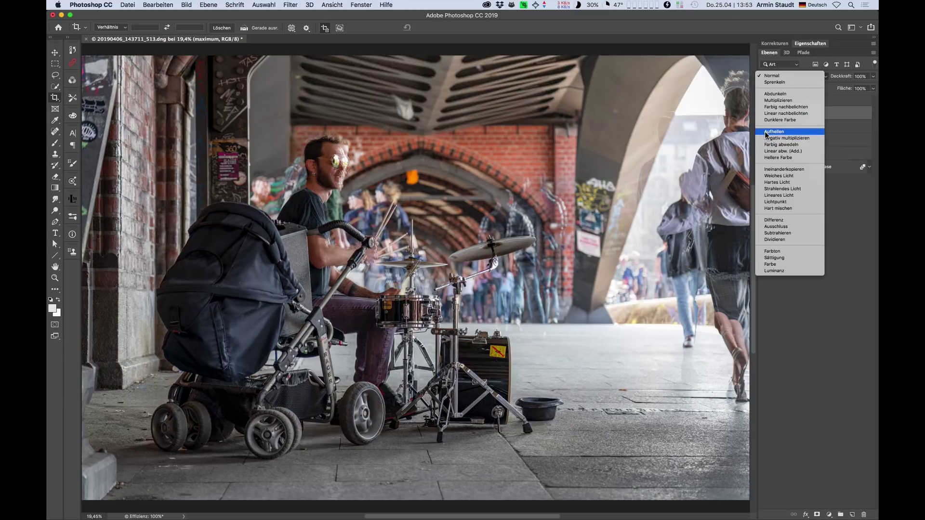
click(767, 133)
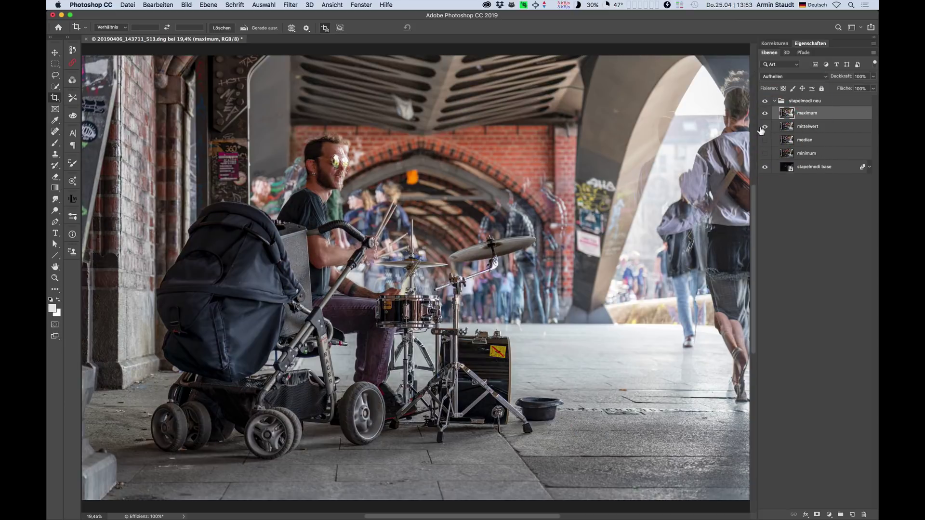
click(766, 115)
- Add an inverted black mask to maximum and set a 30% opacity brush at size 324
key(ctrl+alt+super+adiaeresis)
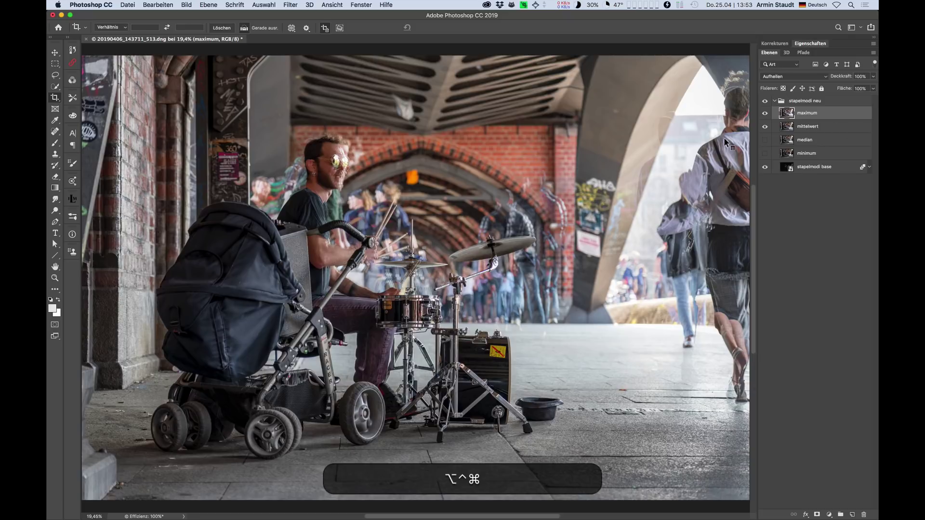
key(super+i)
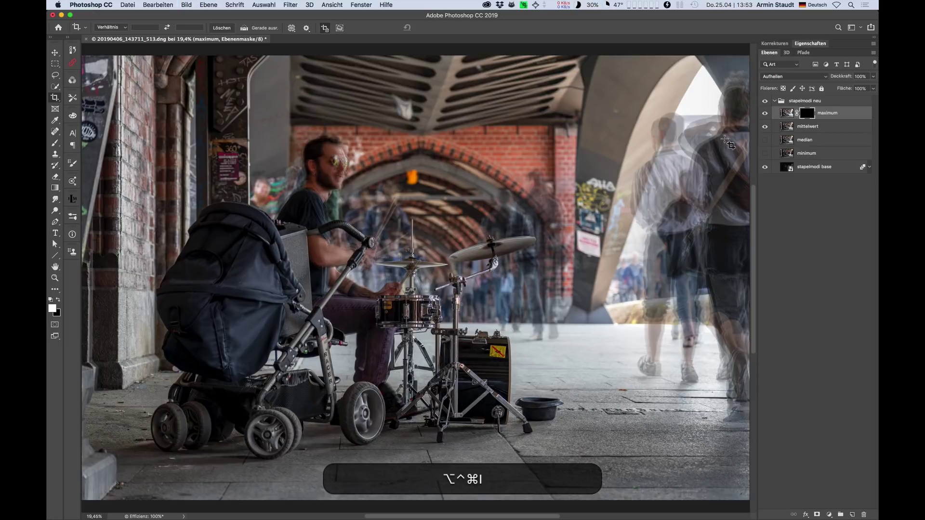
key(b)
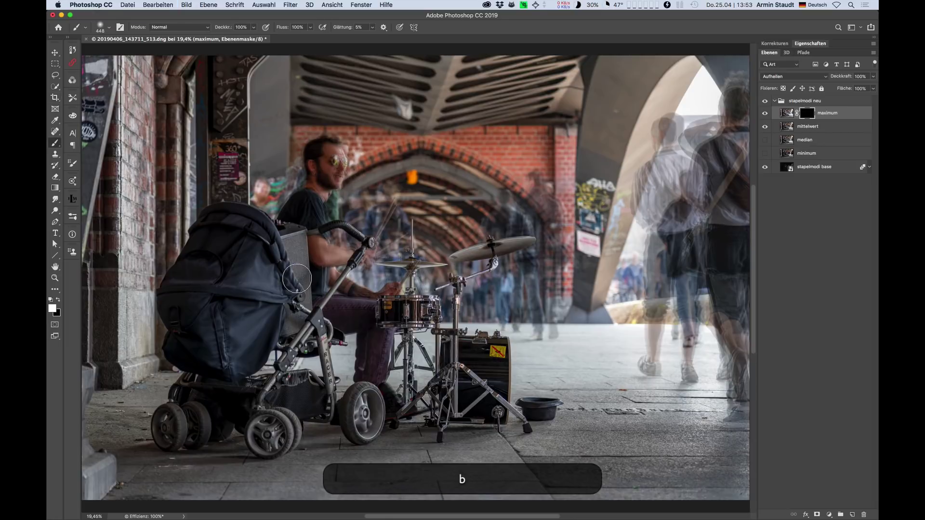
key(3)
key(ctrl+alt)
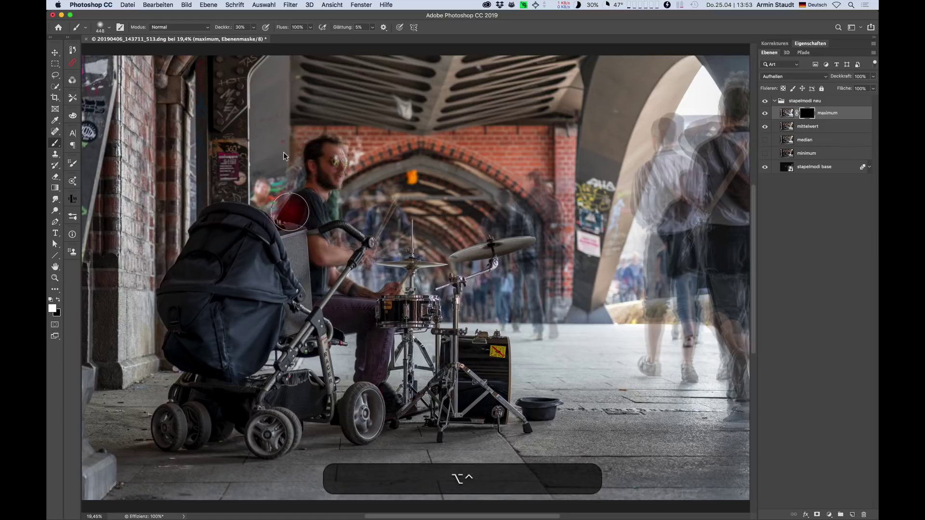
drag(269, 202, 286, 175)
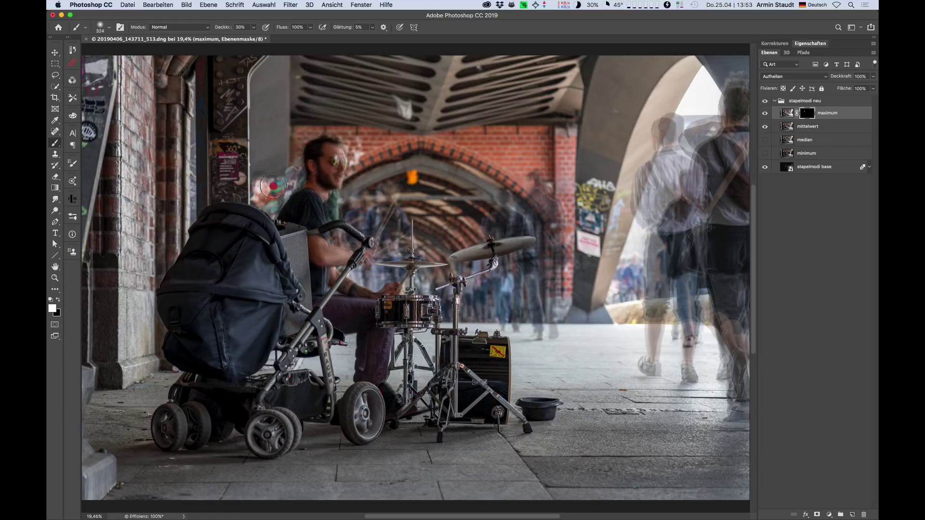
- Paint the maximum layer back in over the drumsticks, shrink the brush to 219, and undo stray strokes
mouse_move(265, 188)
mouse_down()
mouse_move(293, 176)
mouse_move(265, 192)
mouse_up()
drag(191, 104, 198, 234)
drag(383, 224, 388, 227)
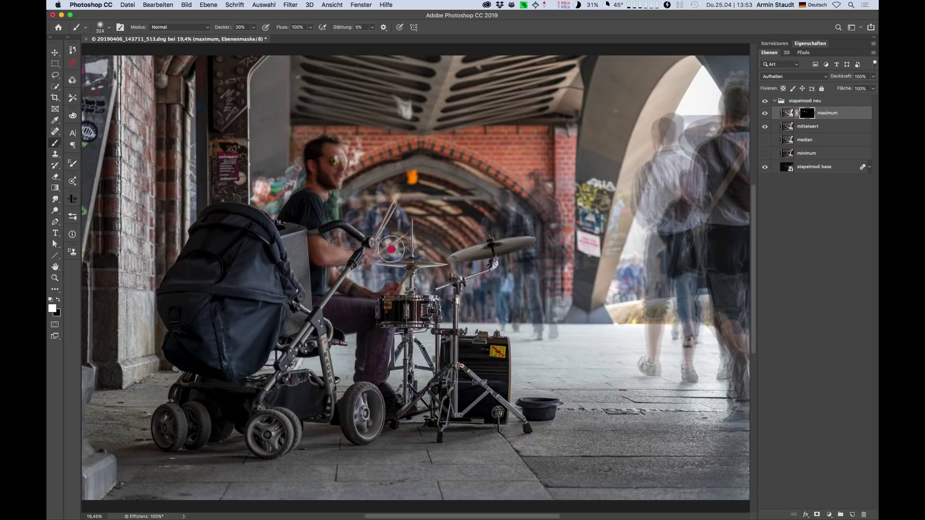
mouse_move(390, 236)
mouse_down()
mouse_move(380, 252)
mouse_move(396, 246)
mouse_move(342, 238)
mouse_move(378, 193)
mouse_move(357, 212)
mouse_move(382, 207)
mouse_up()
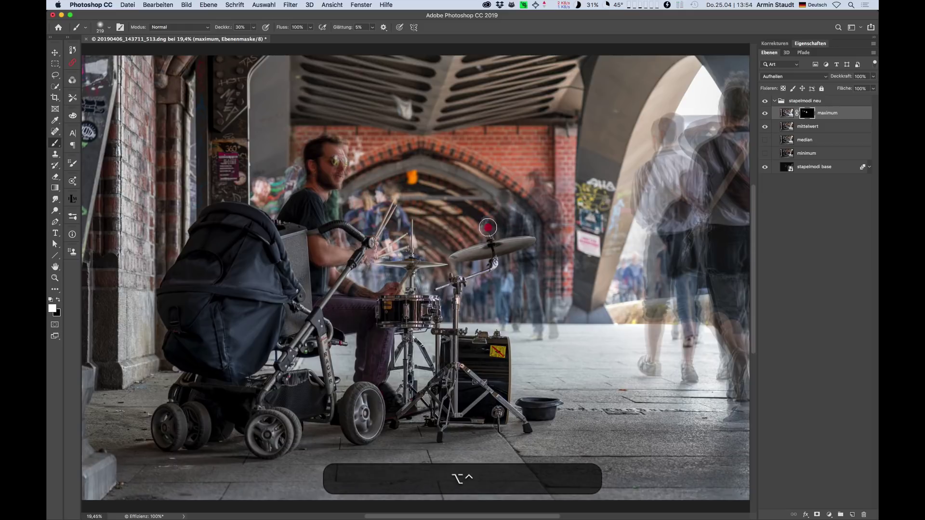
mouse_move(498, 217)
mouse_down()
mouse_move(541, 223)
mouse_move(530, 283)
mouse_move(561, 208)
mouse_move(537, 177)
mouse_up()
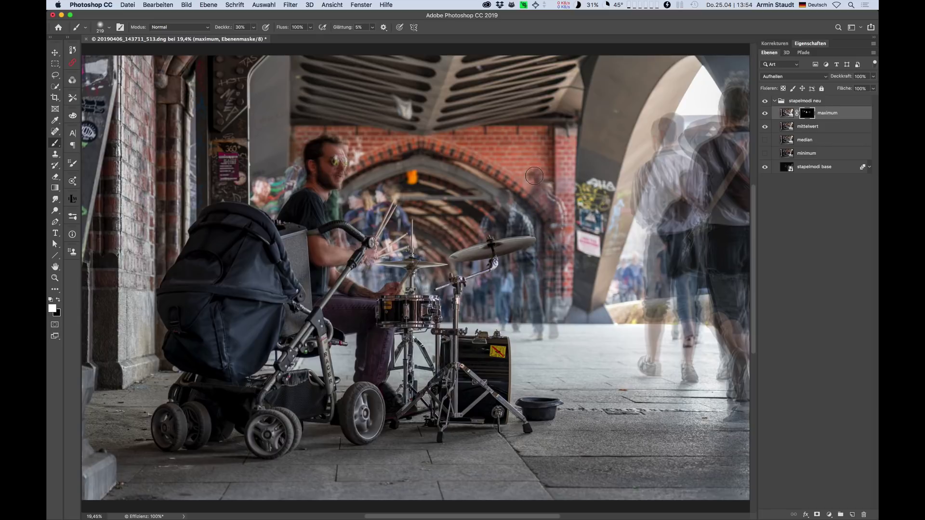
key(ctrl+z)
key(ctrl+shift+z)
key(ctrl+alt+z)
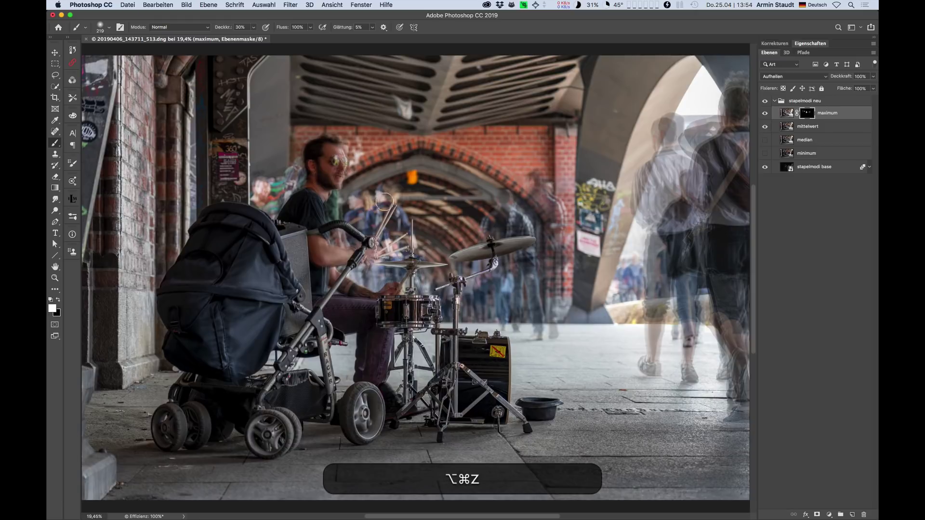
key(ctrl+alt+z)
click(553, 201)
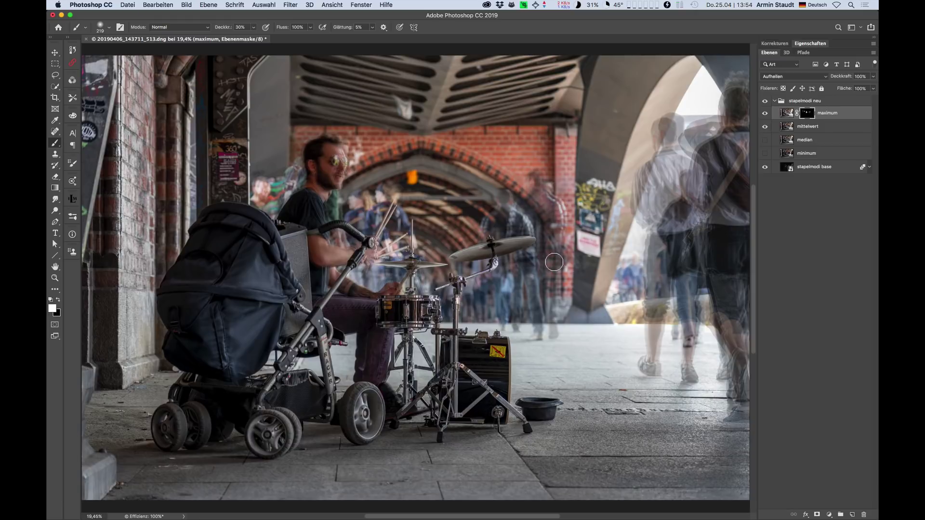
- Paint in the ghost figures by the pillar, the cymbal stand, snare stand and snare drum
drag(553, 264, 551, 331)
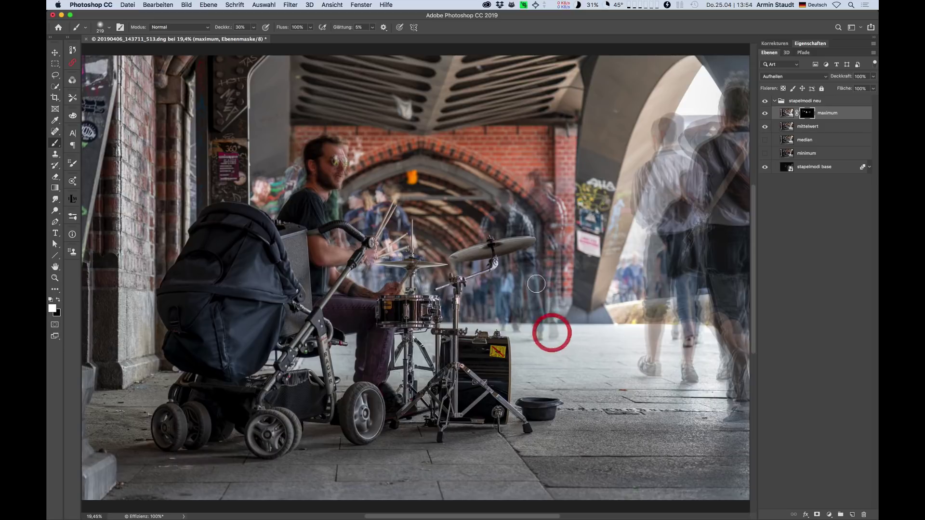
click(519, 309)
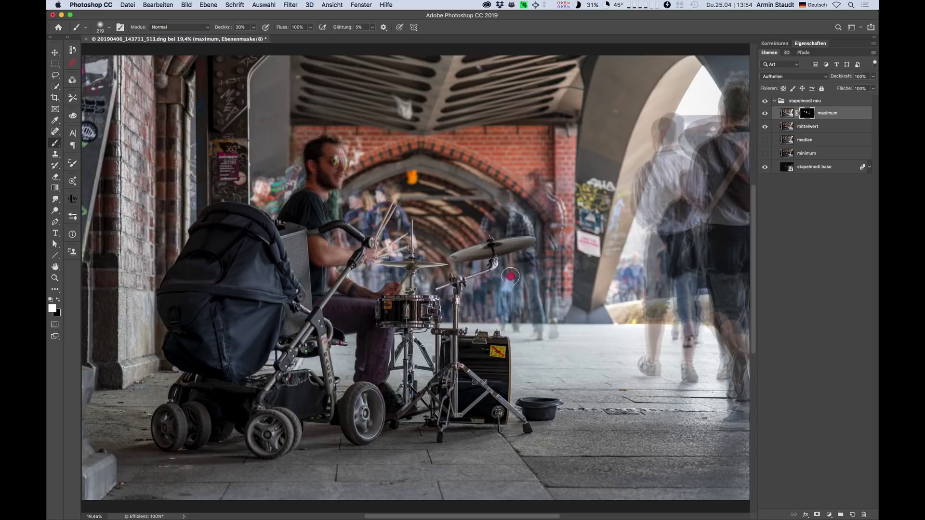
click(486, 268)
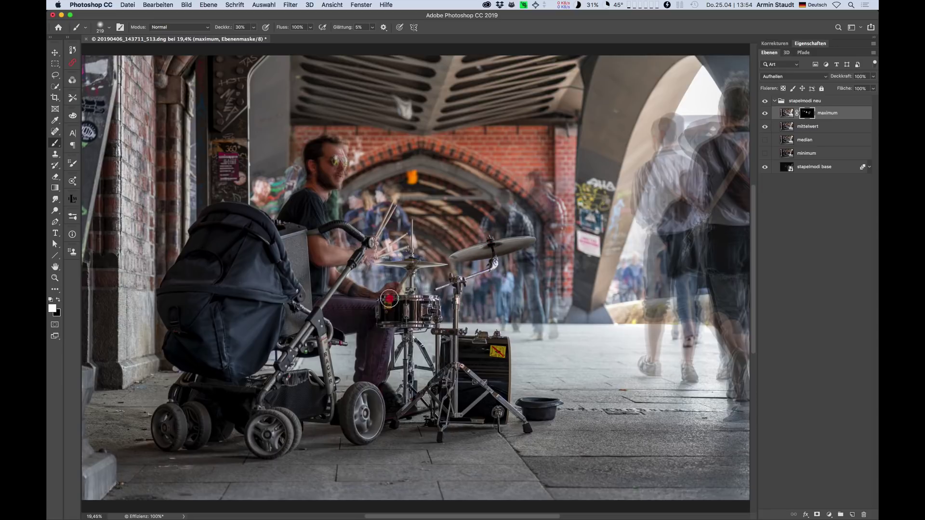
click(429, 327)
click(424, 308)
- Paint in the right-hand walking figure's backpack and shirt, correcting with black where needed
click(681, 155)
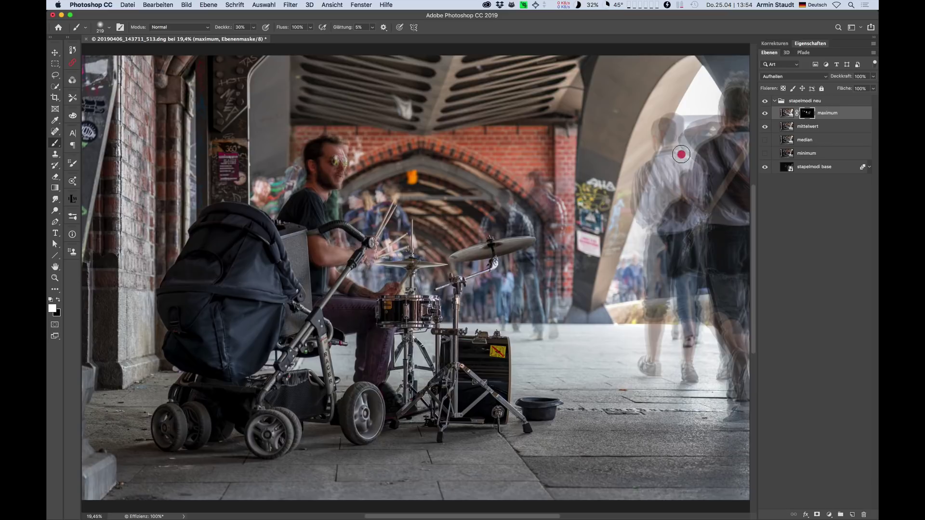
click(690, 164)
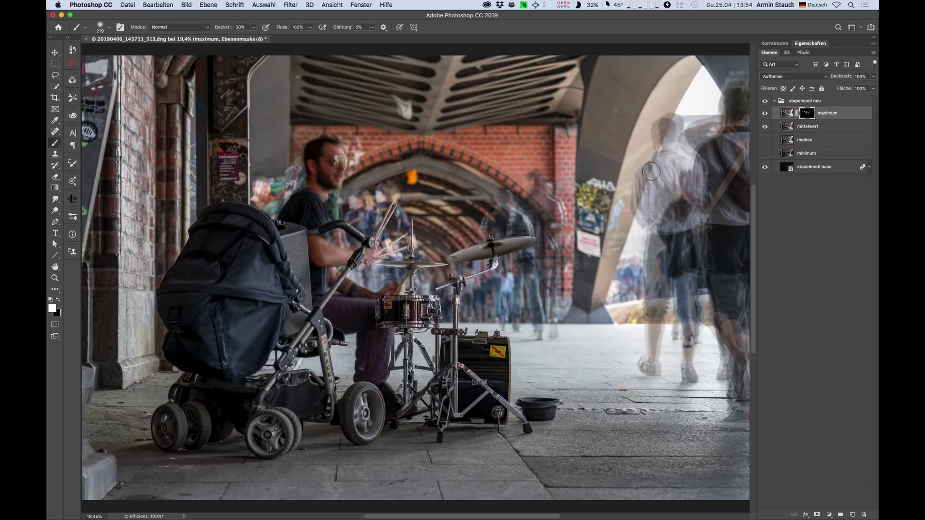
key(x)
click(674, 141)
key(x)
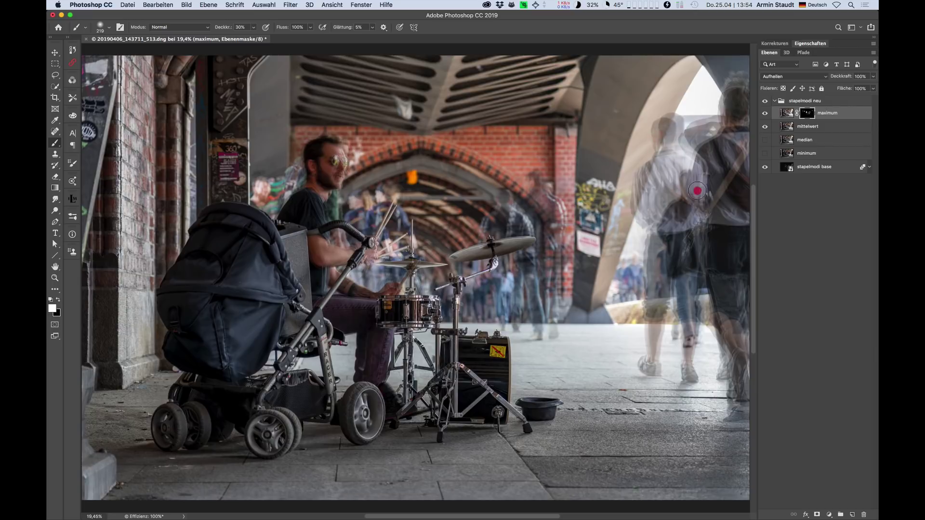
click(686, 176)
drag(702, 212, 646, 216)
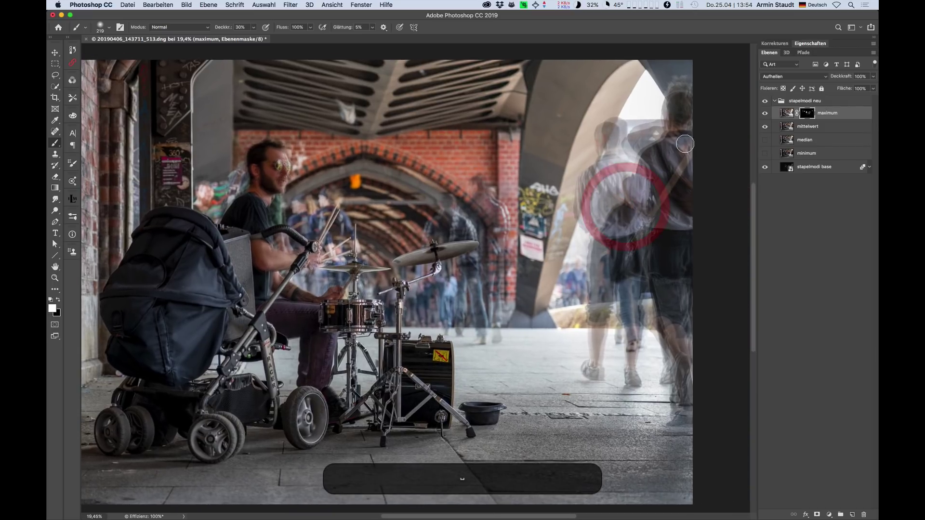
click(684, 153)
drag(683, 153, 701, 183)
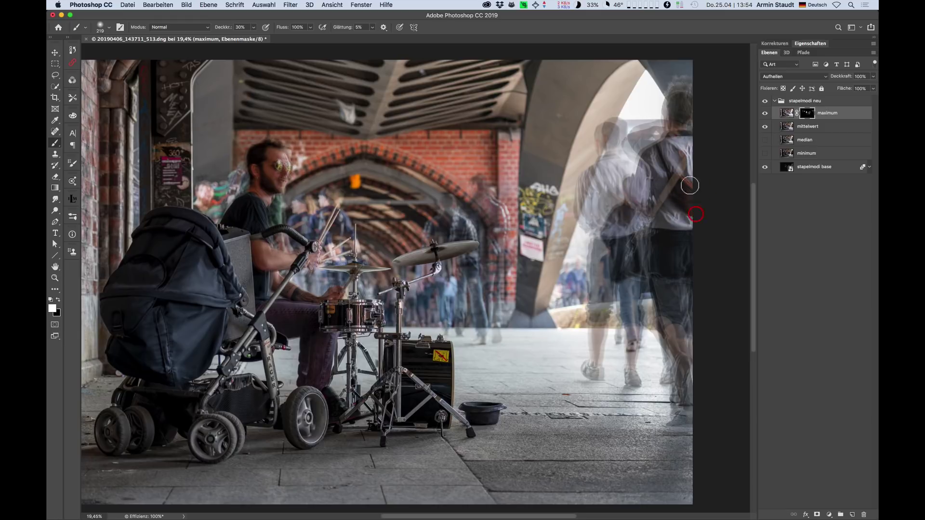
- Paint in the walking figure's head, legs and torso on the mask
click(683, 129)
drag(682, 130, 694, 128)
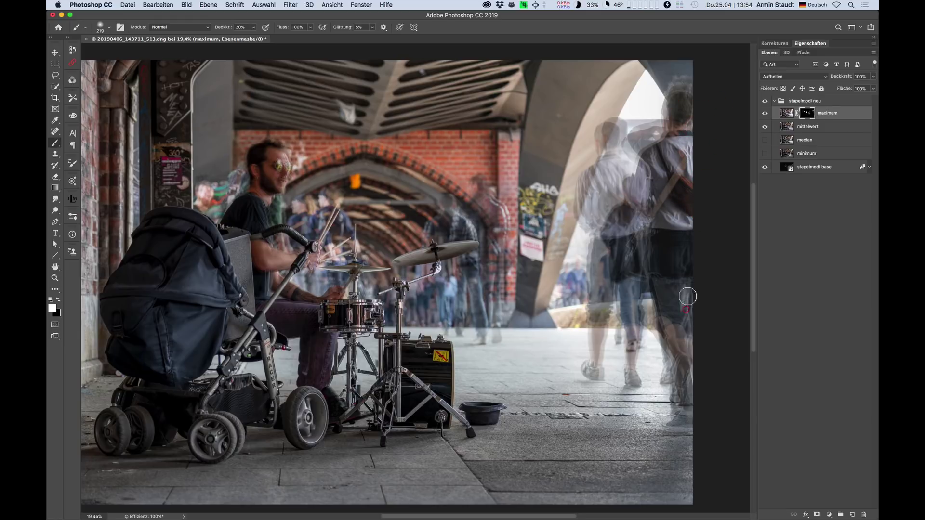
click(686, 328)
drag(686, 328, 694, 326)
click(698, 353)
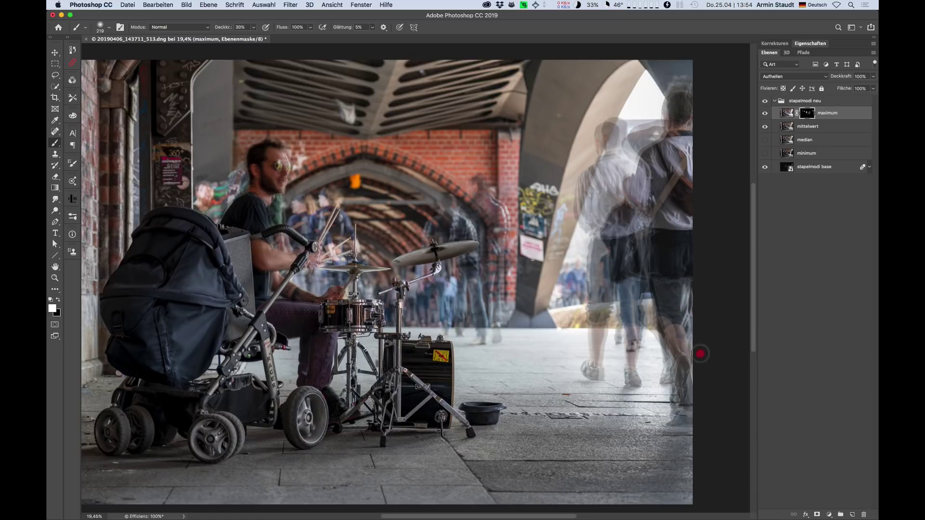
click(688, 248)
drag(687, 248, 634, 333)
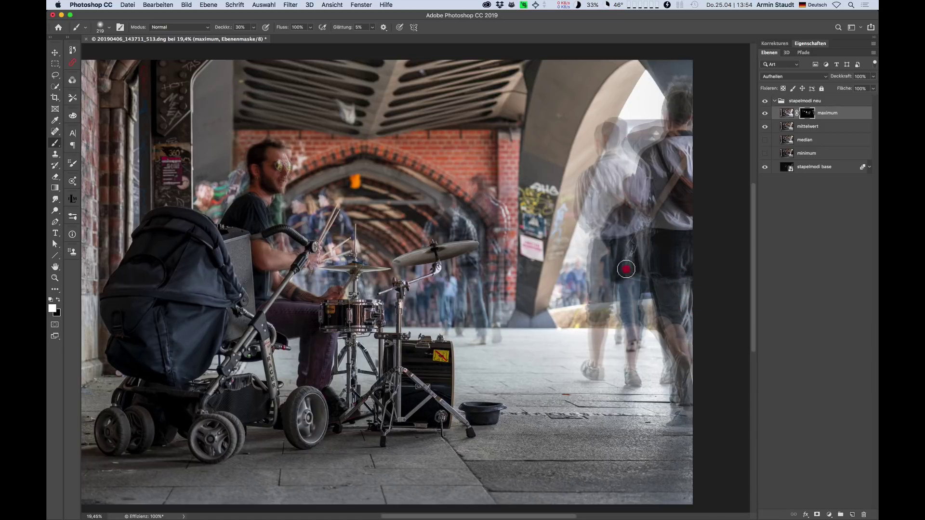
click(631, 202)
drag(635, 221, 645, 182)
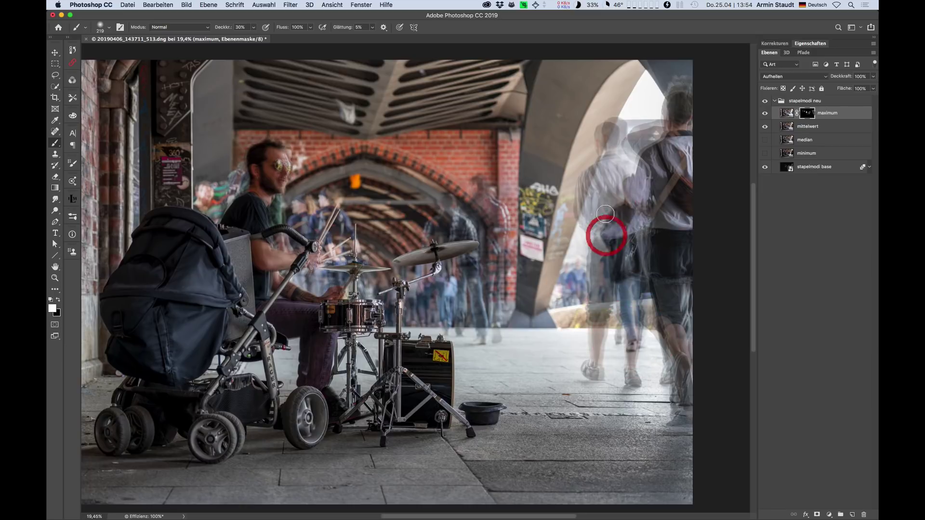
- Zoom in on the ghosted drummer's face, fit the photo on screen, and select the stapelmodi base layer
drag(685, 222, 742, 231)
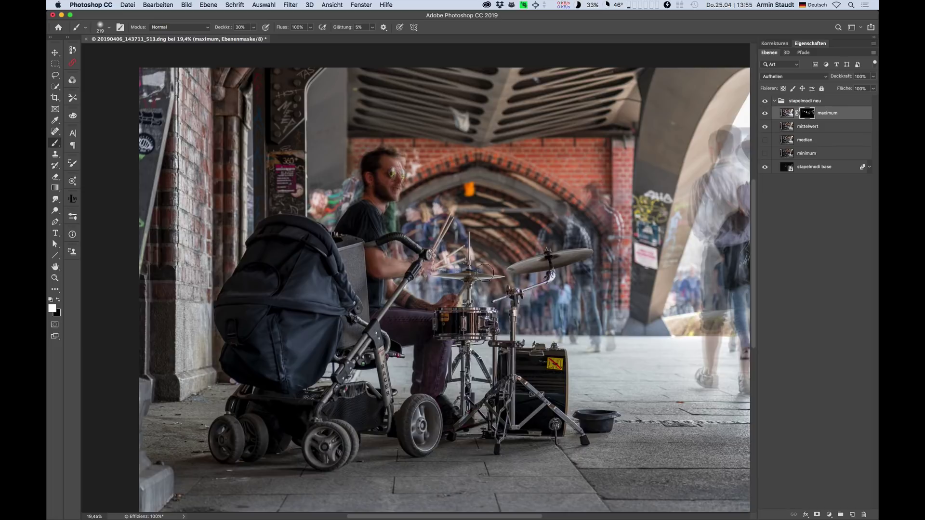
drag(374, 154, 444, 289)
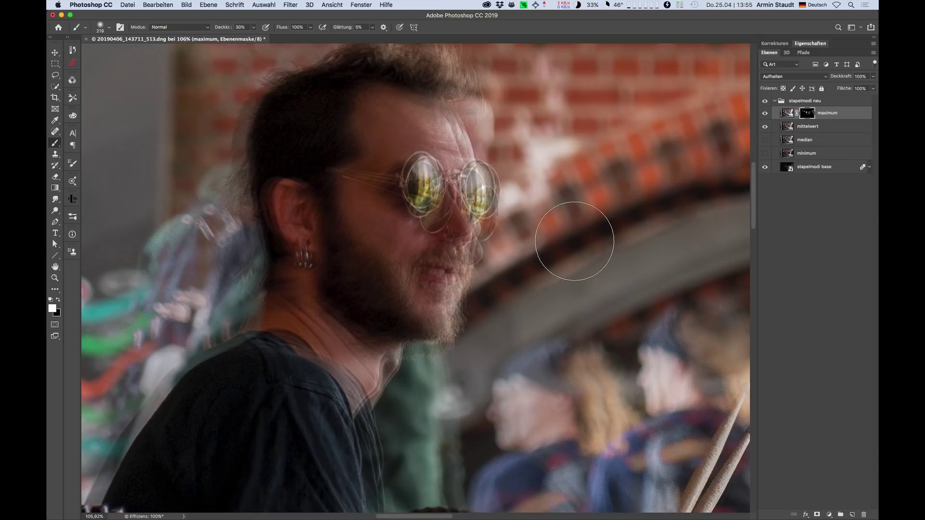
key(super+0)
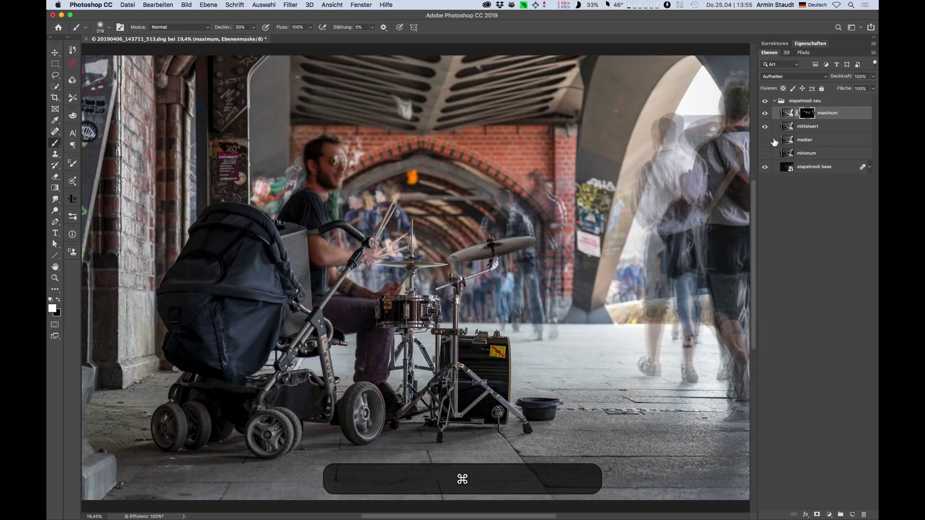
click(788, 168)
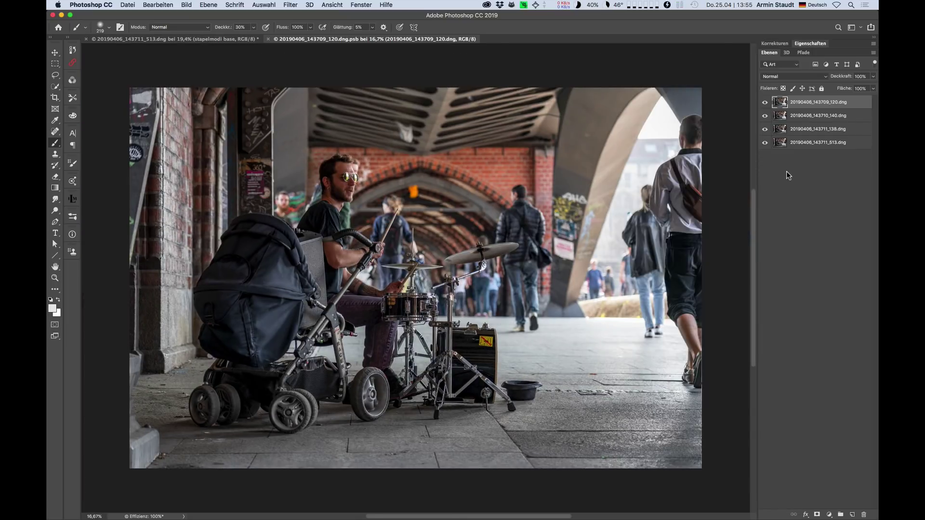
- Compare the four exposures one at a time, ending with the top sharp frame visible
click(765, 102)
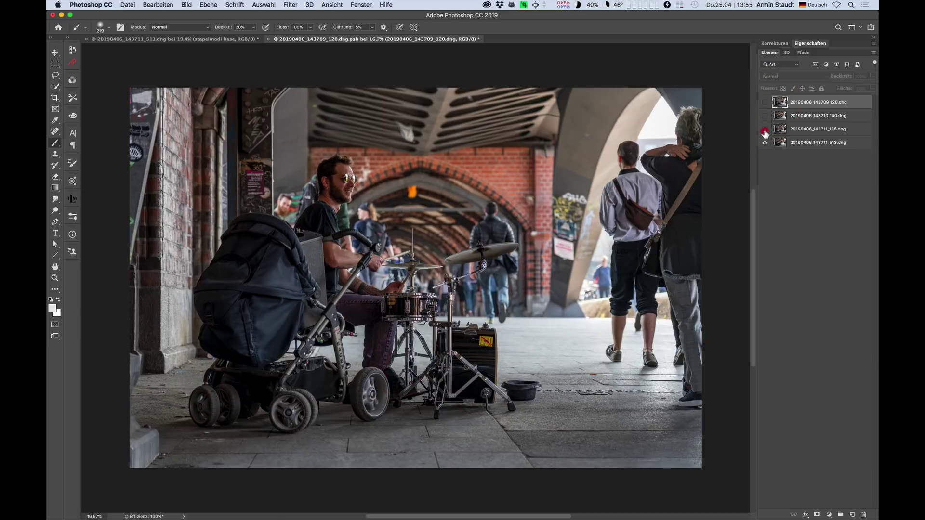
click(765, 129)
click(766, 116)
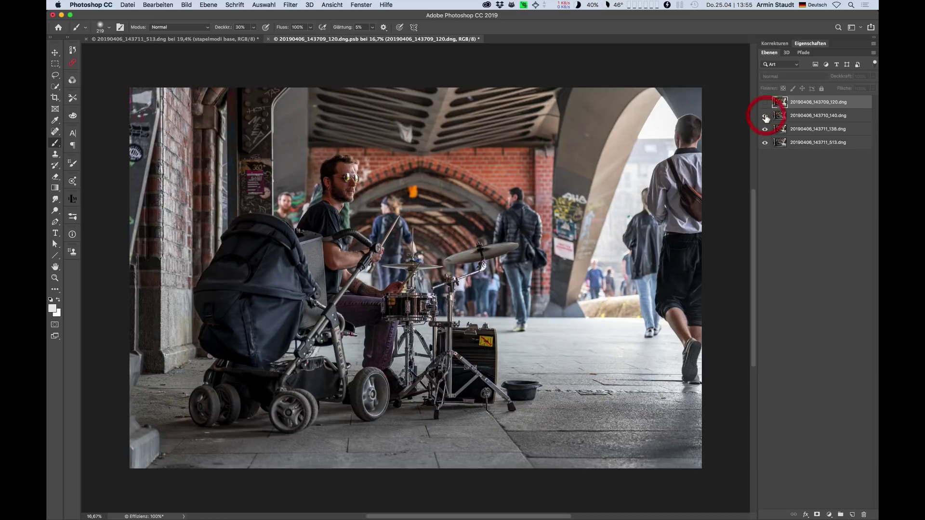
click(766, 102)
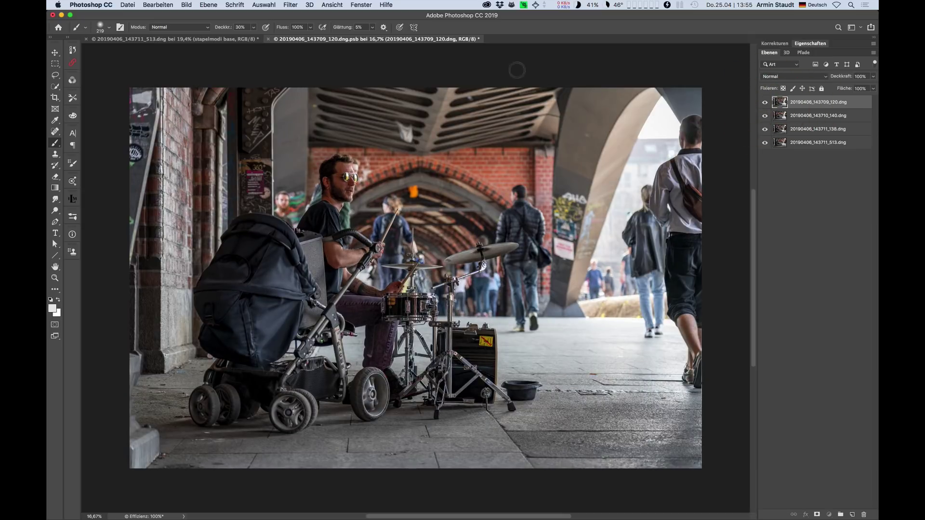
- Duplicate the sharp frame layer into the 143711_513 document and close the exposures document
key(ctrl+super)
key(ctrl+super+j)
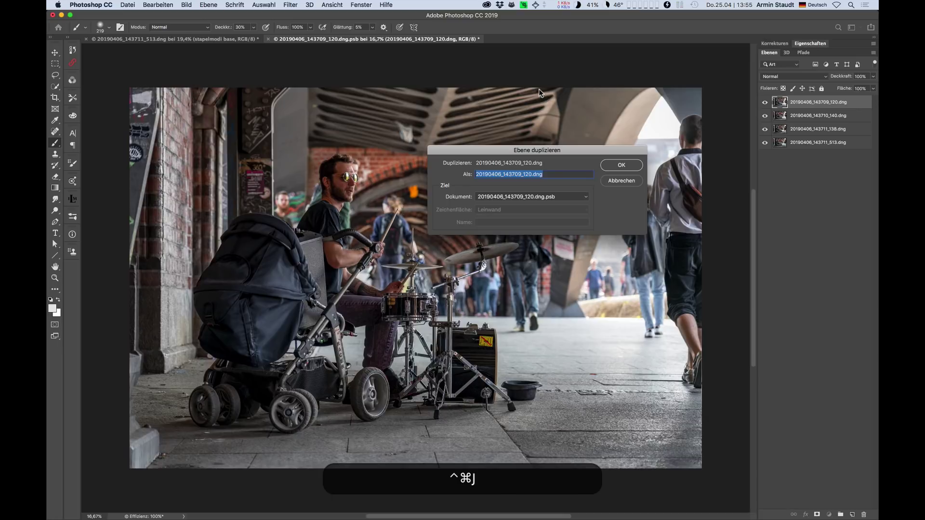
click(544, 196)
click(553, 188)
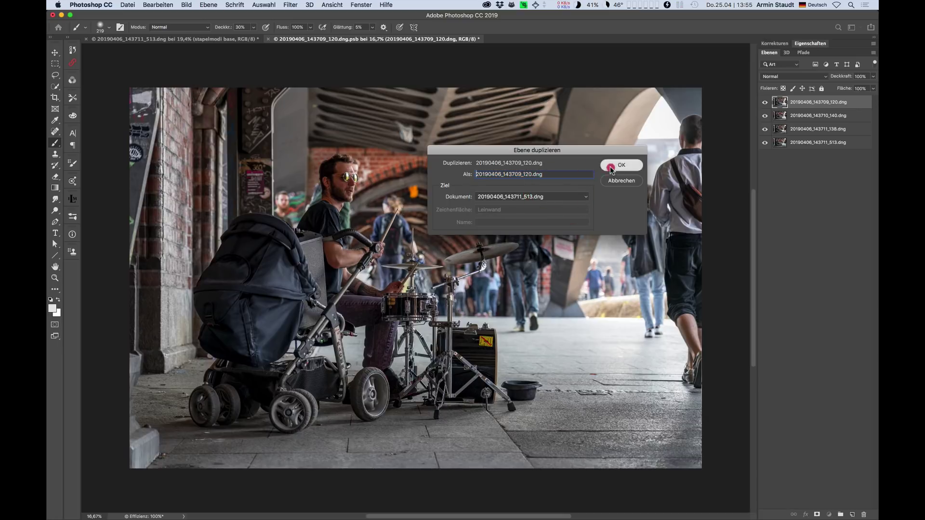
click(622, 165)
click(297, 39)
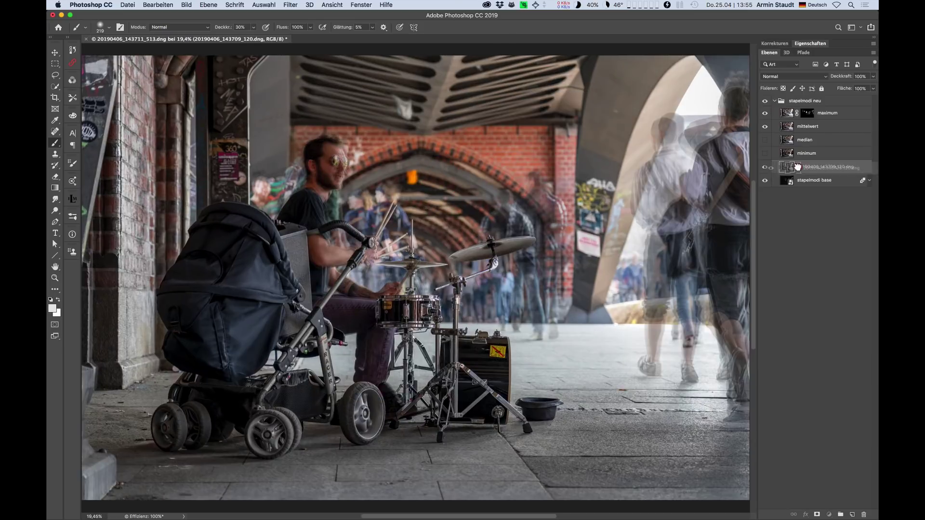
- Move the sharp frame above the Maximum layer, give it a black mask, and use a 100% opacity brush
drag(787, 167, 795, 107)
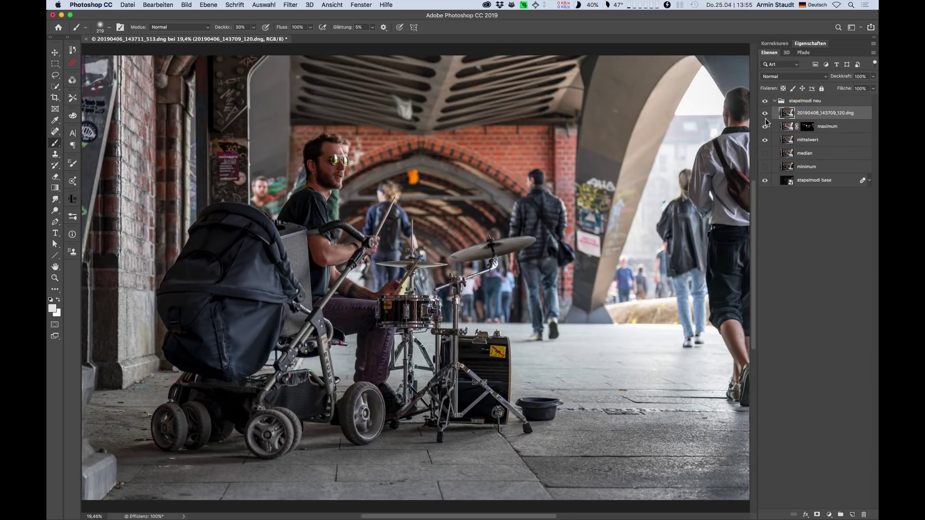
key(ctrl+alt+super+adiaeresis)
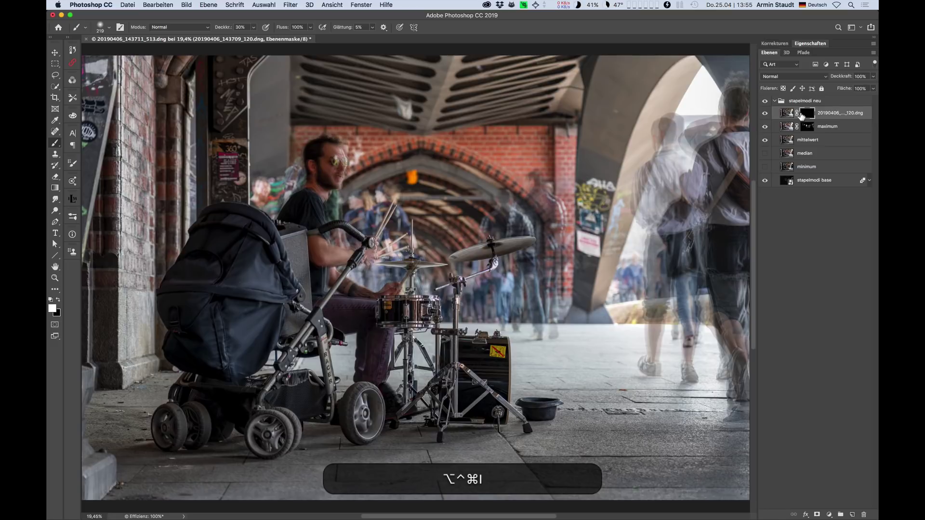
key(b)
key(0)
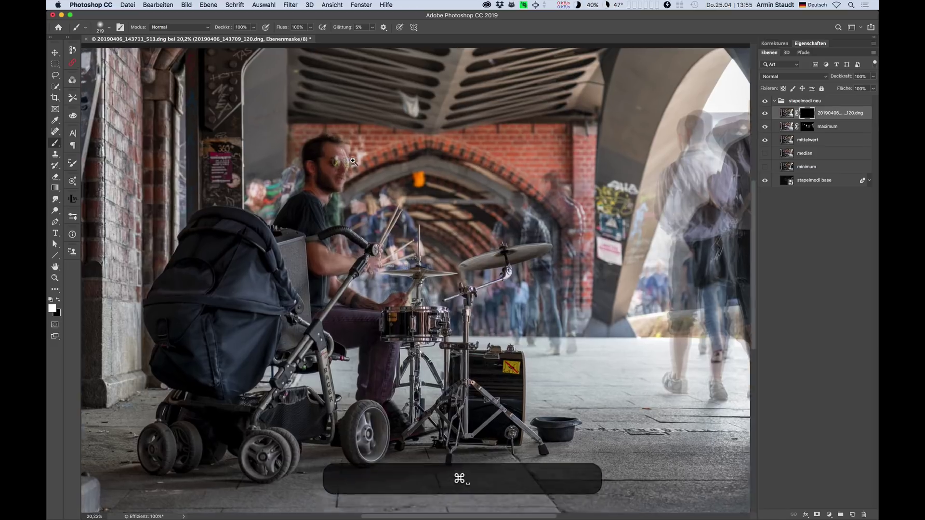
- Paint the sharp frame back in over the drummer's hair, face and arm
drag(374, 144, 414, 144)
drag(347, 197, 358, 245)
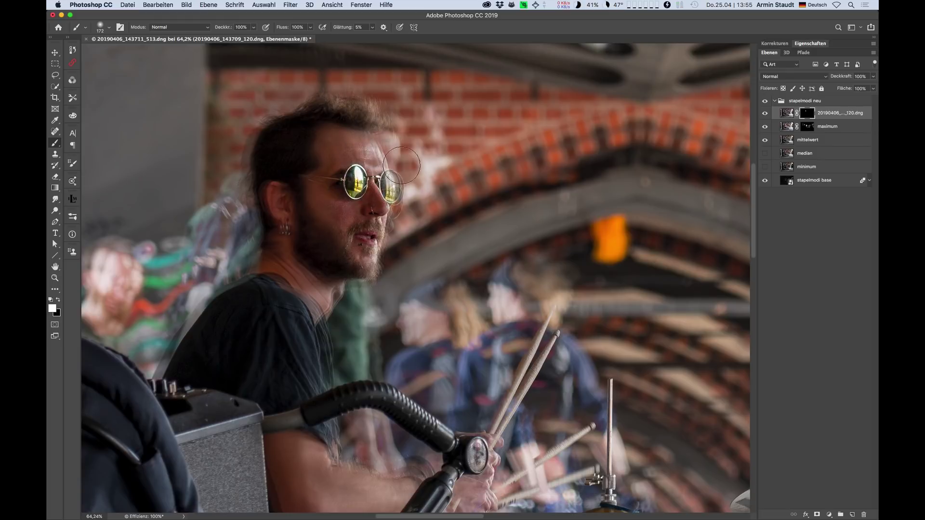
drag(334, 196, 294, 208)
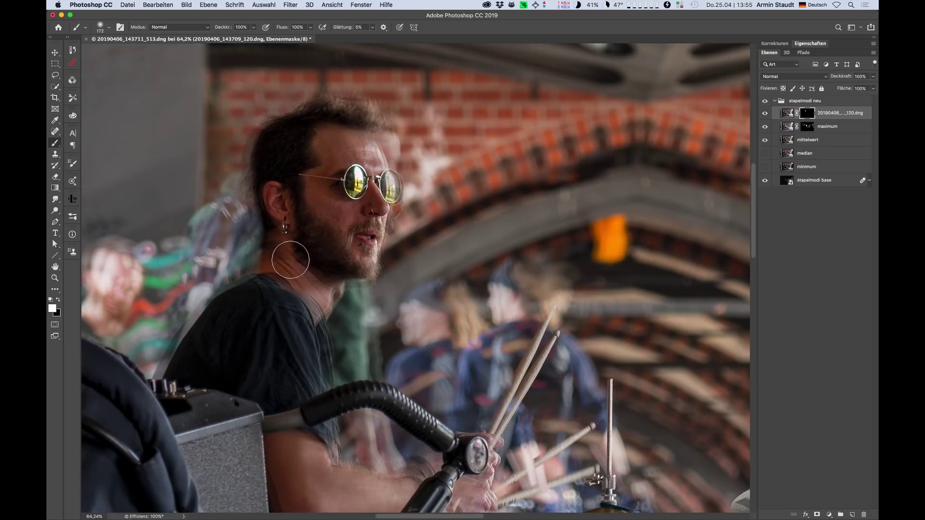
drag(287, 280, 292, 166)
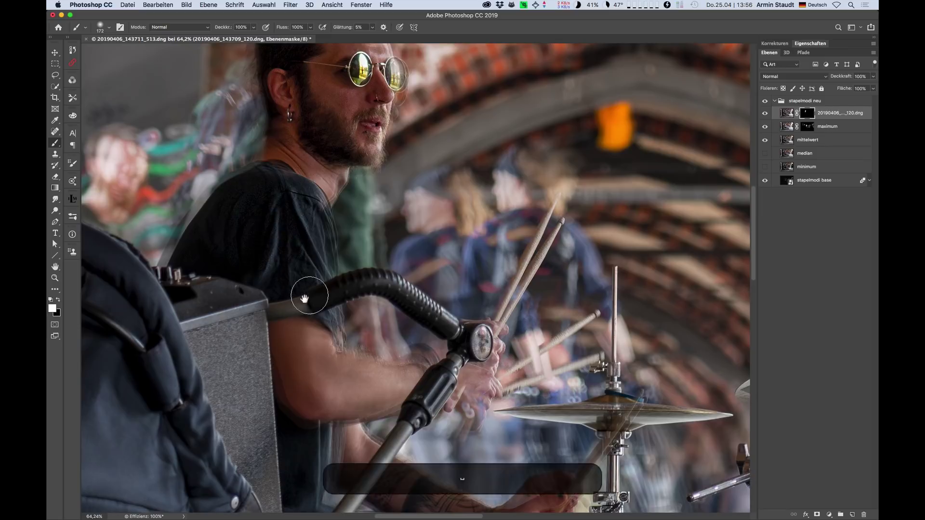
drag(305, 291, 252, 229)
drag(276, 285, 421, 266)
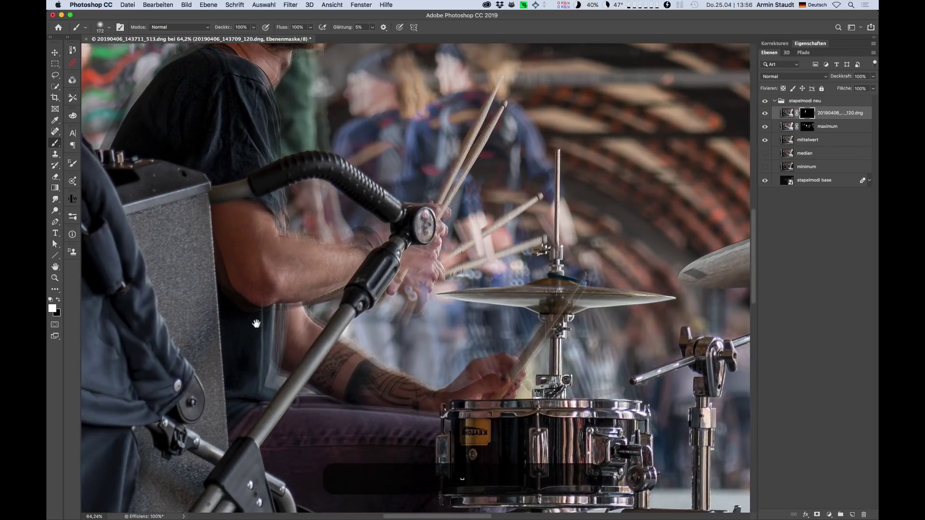
drag(314, 453, 293, 275)
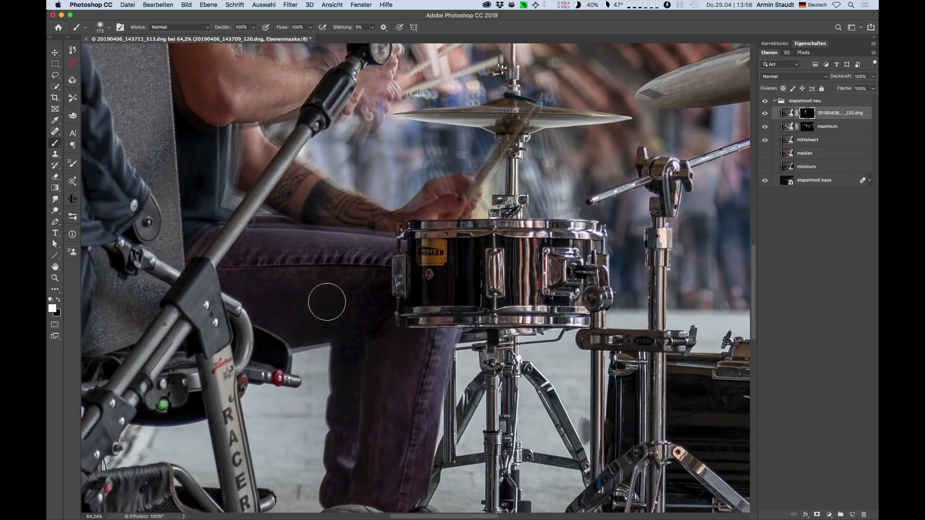
key(alt+super+z)
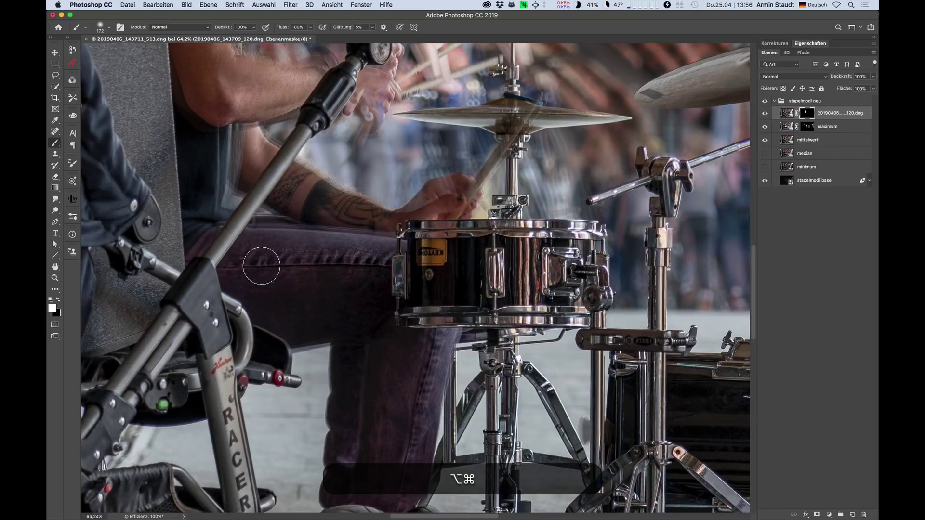
key(super+0)
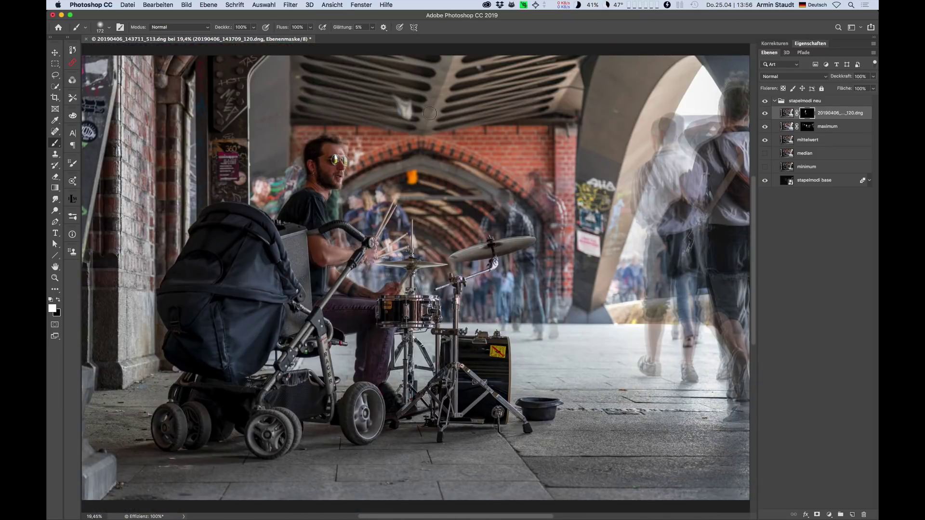
- Check the drummer's blended face at close zoom, fit the image, and switch to Lightroom Classic
super+click(316, 162)
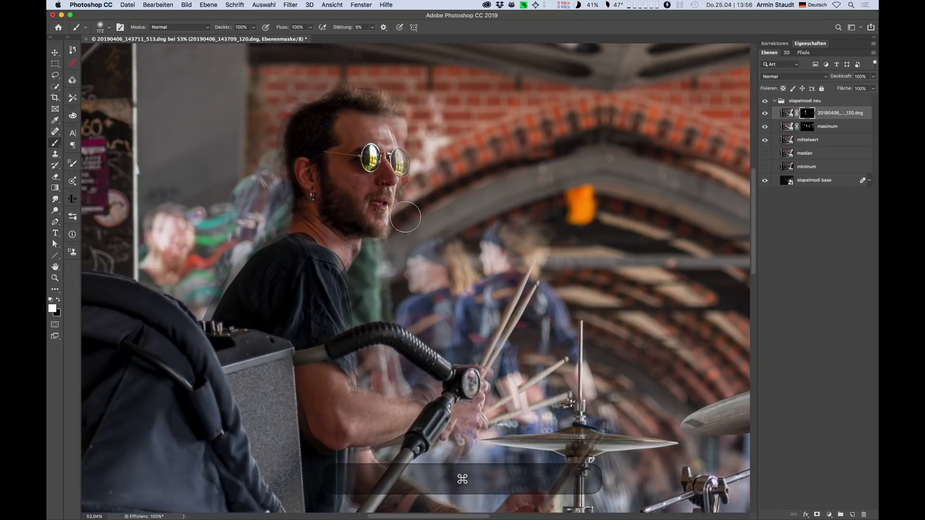
key(super+0)
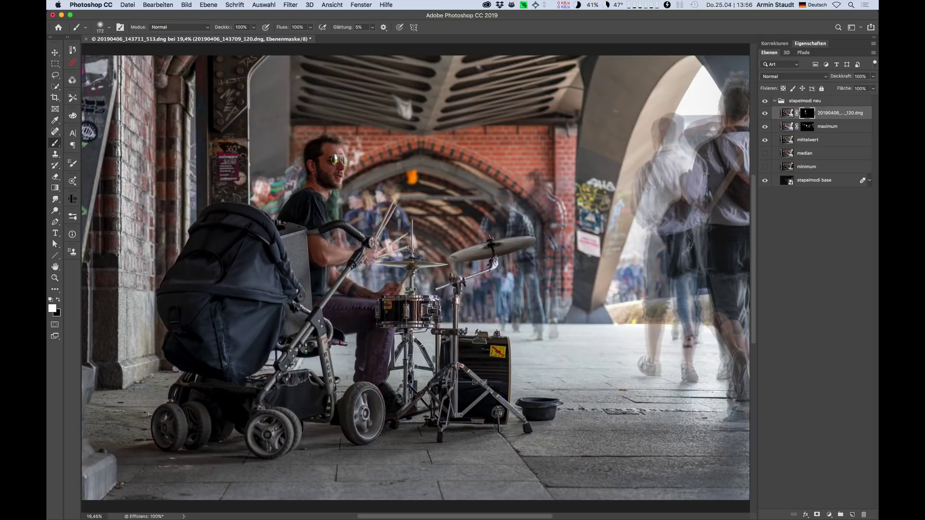
key(super+Tab)
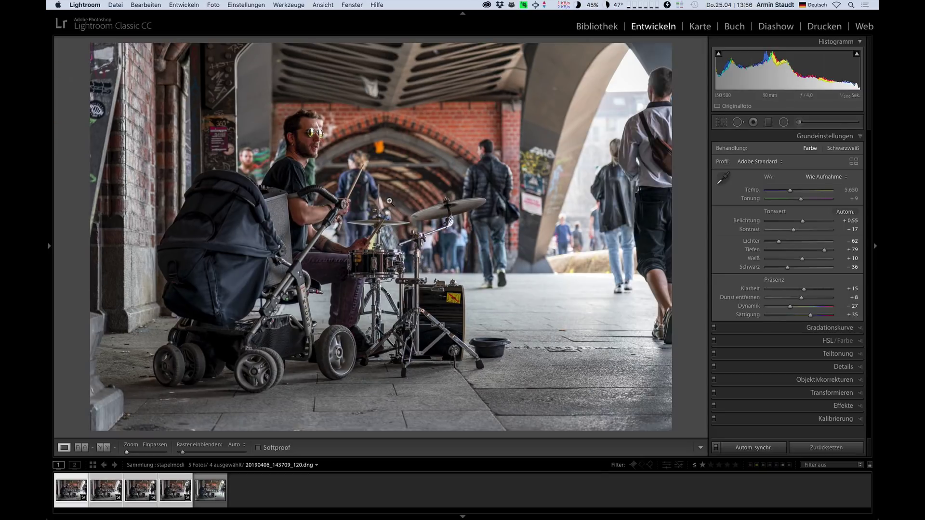
- Open the LRM_doppelbelichtung collection in Library grid and show its escalator double exposure full screen
key(g)
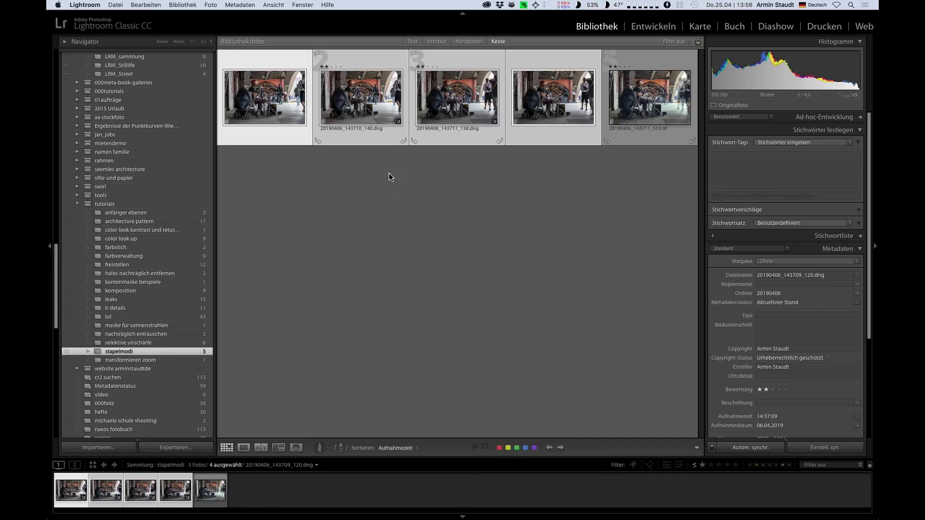
drag(57, 251, 58, 212)
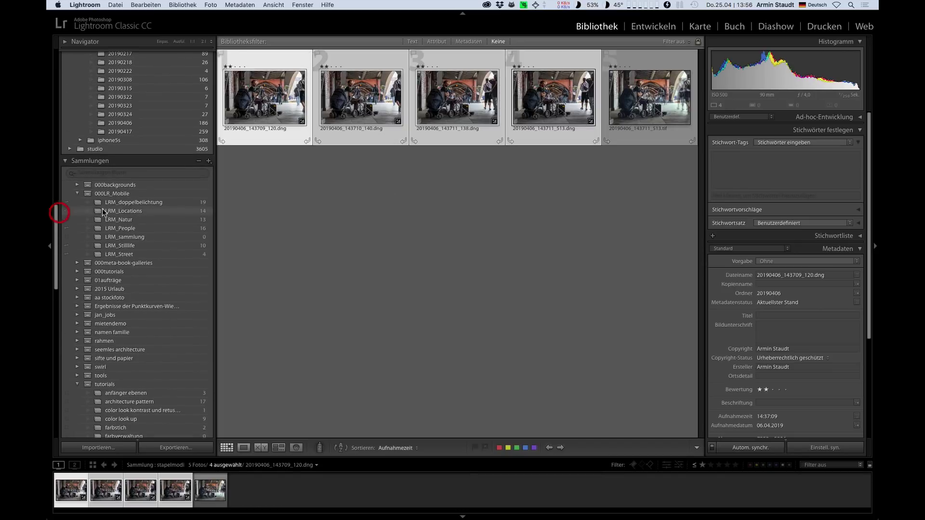
click(150, 204)
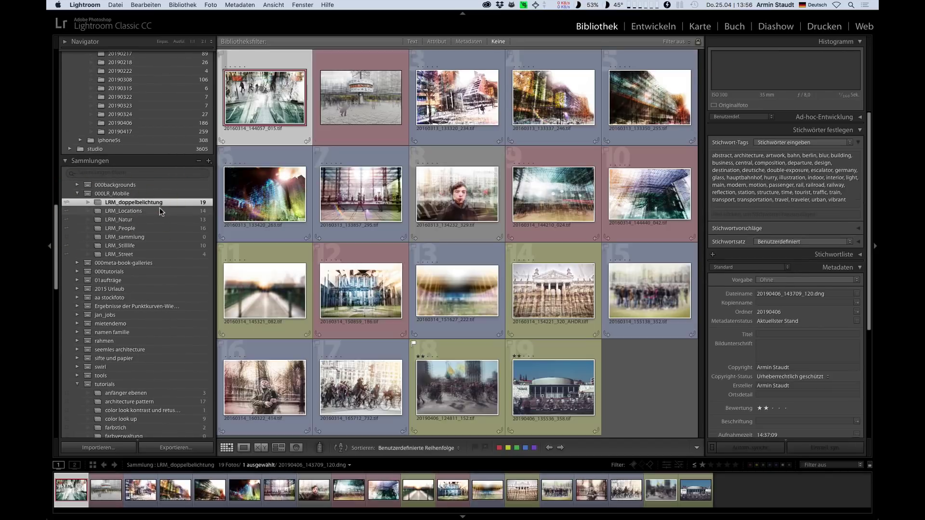
key(f)
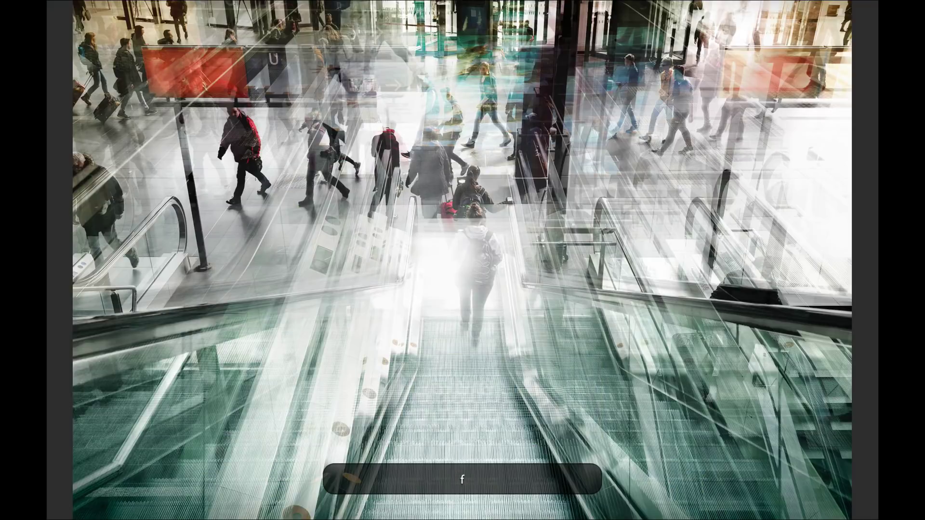